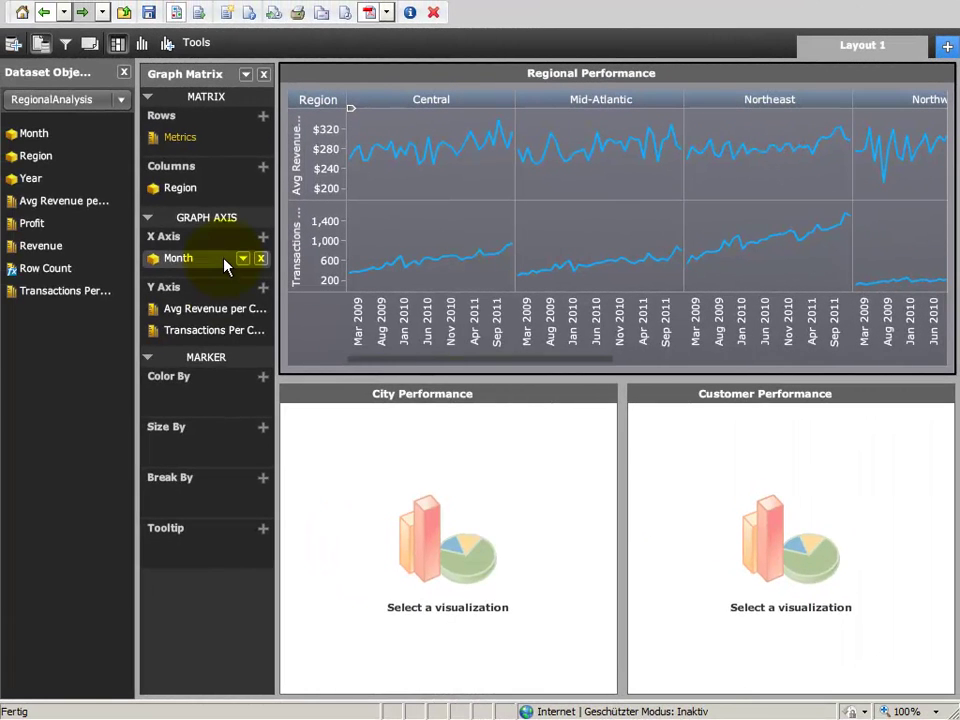
- Build the City Performance grid with Call Center and Customer City rows and Profit and Revenue metrics
{"action": "left_click", "coordinate": [466, 396]}
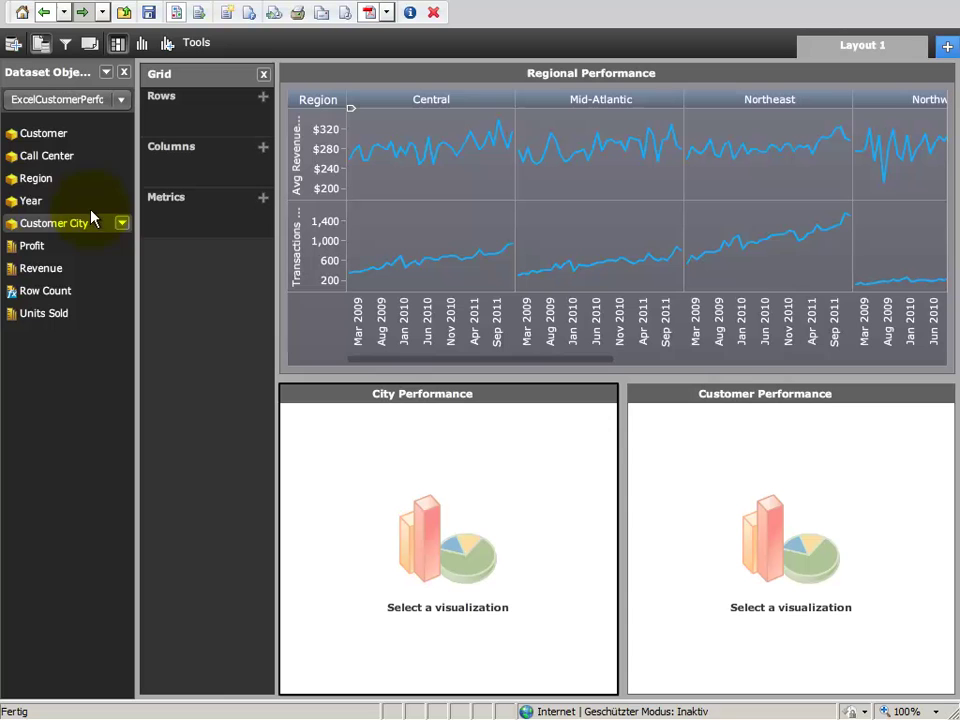
{"action": "left_click", "coordinate": [55, 162]}
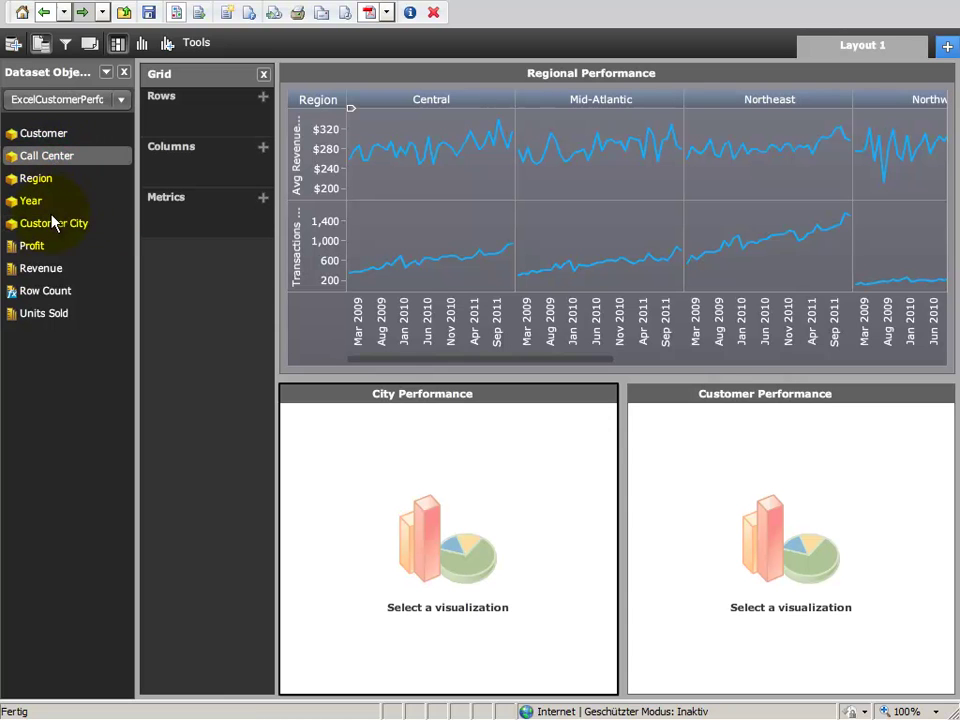
{"action": "left_click_drag", "start_coordinate": [35, 232], "coordinate": [180, 124]}
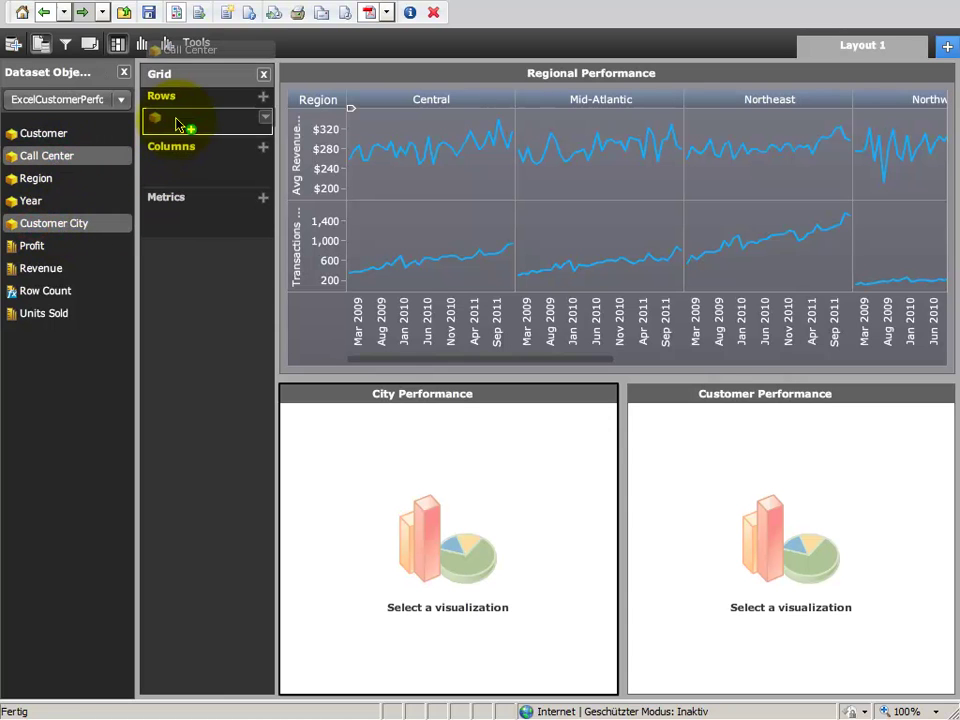
{"action": "left_click", "coordinate": [30, 246]}
{"action": "left_click", "coordinate": [33, 270], "text": "ctrl"}
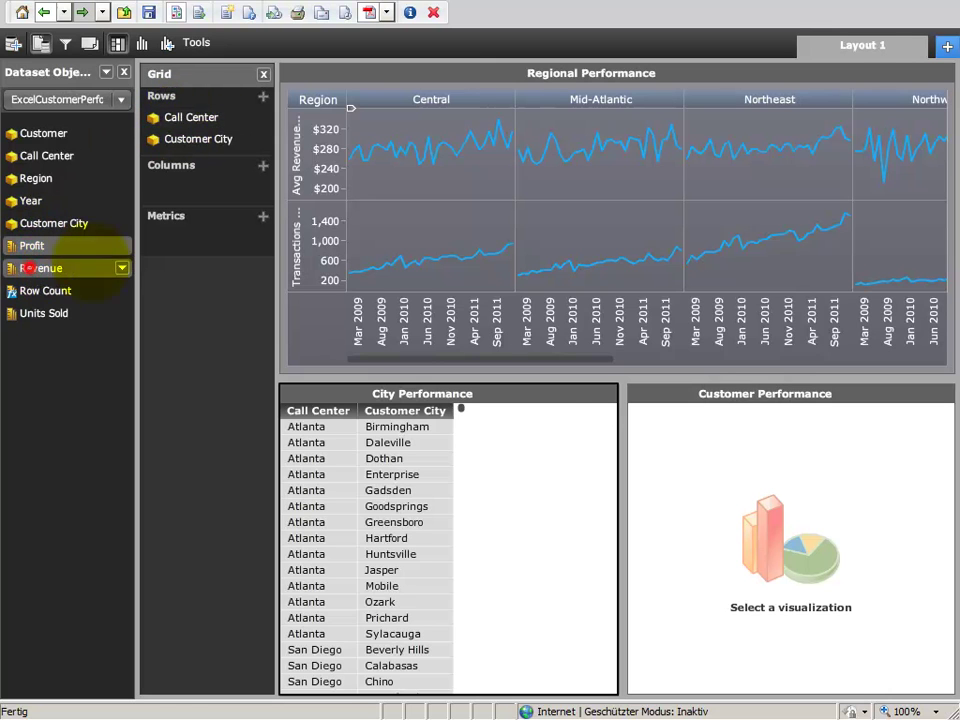
{"action": "left_click_drag", "start_coordinate": [33, 270], "coordinate": [171, 247]}
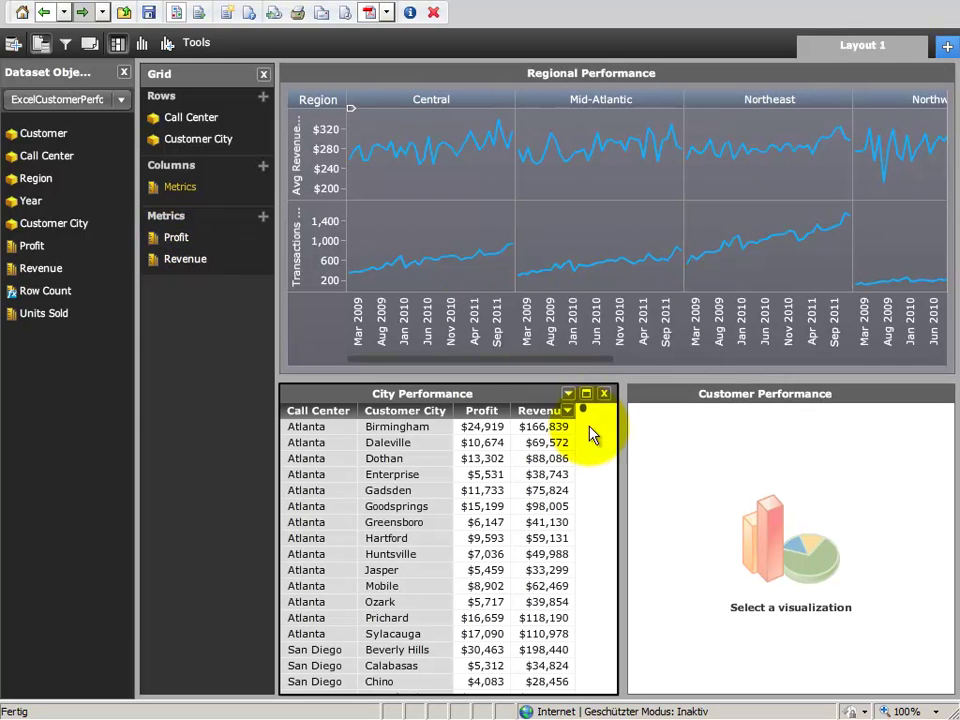
- Widen the City Performance panel at the expense of Customer Performance
{"action": "left_click_drag", "start_coordinate": [622, 475], "coordinate": [761, 488]}
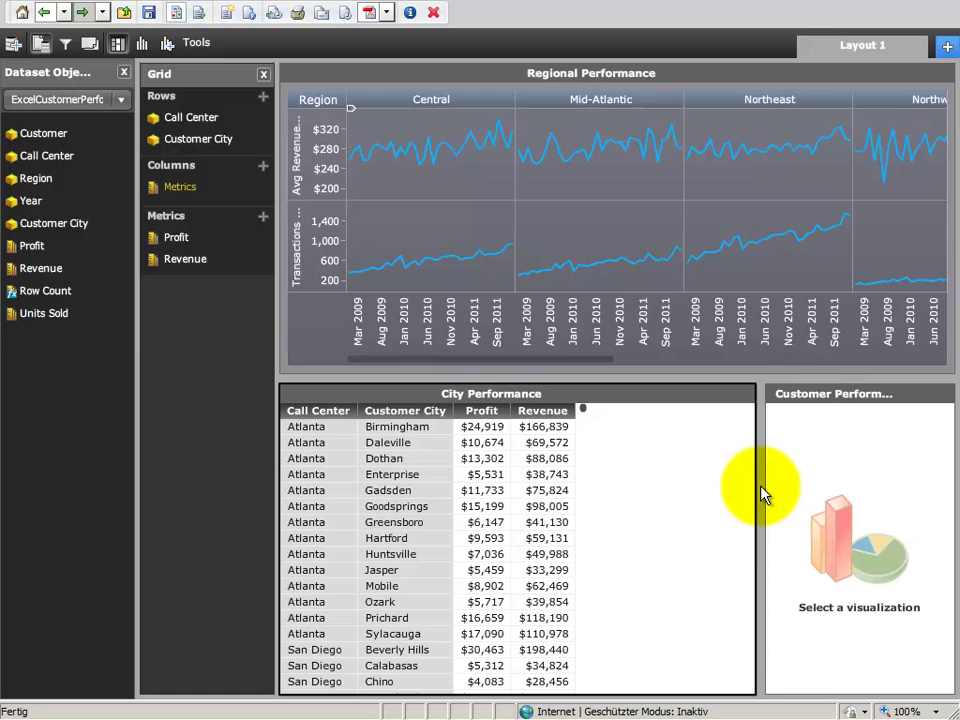
{"action": "left_click", "coordinate": [216, 264]}
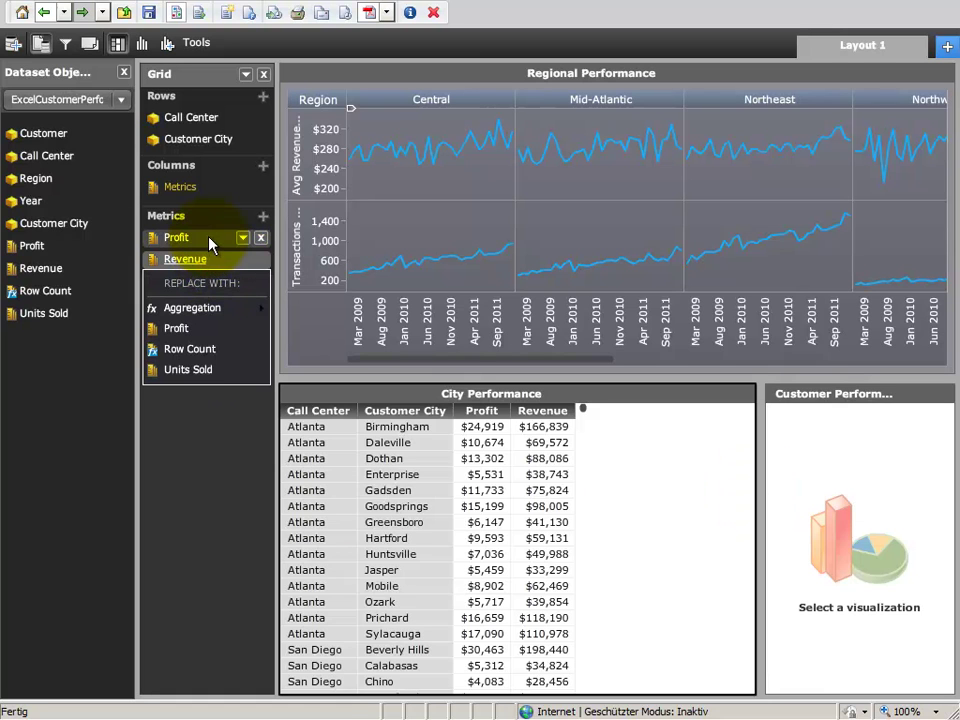
{"action": "left_click", "coordinate": [212, 240], "text": "ctrl"}
- Insert a Profit/Revenue ratio metric and move it below Revenue in the grid
{"action": "left_click", "coordinate": [243, 239]}
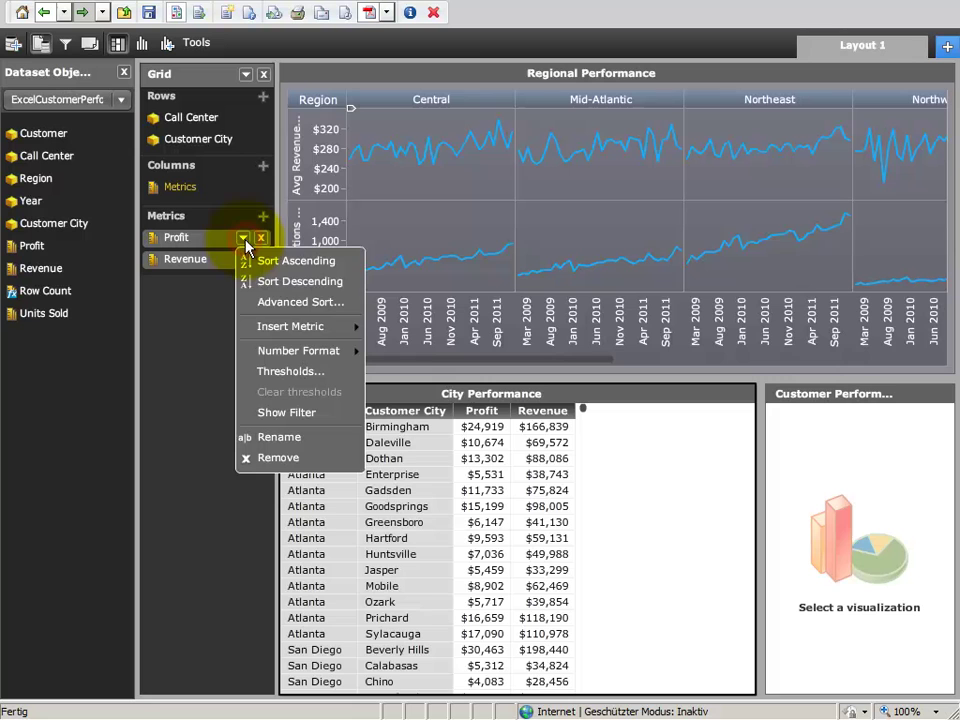
{"action": "mouse_move", "coordinate": [229, 326]}
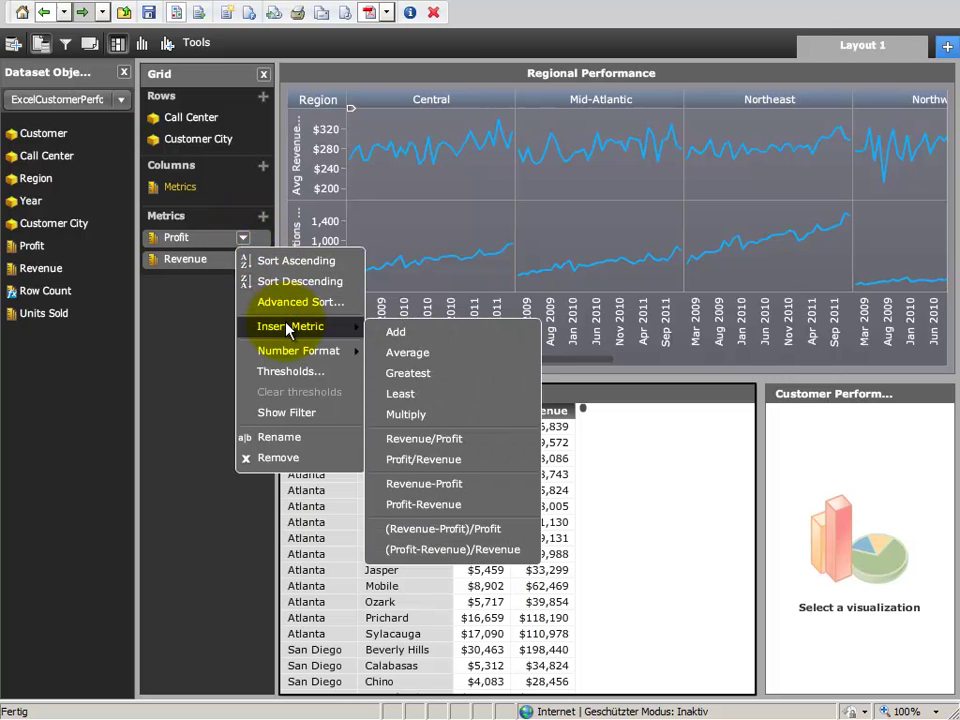
{"action": "left_click", "coordinate": [405, 459]}
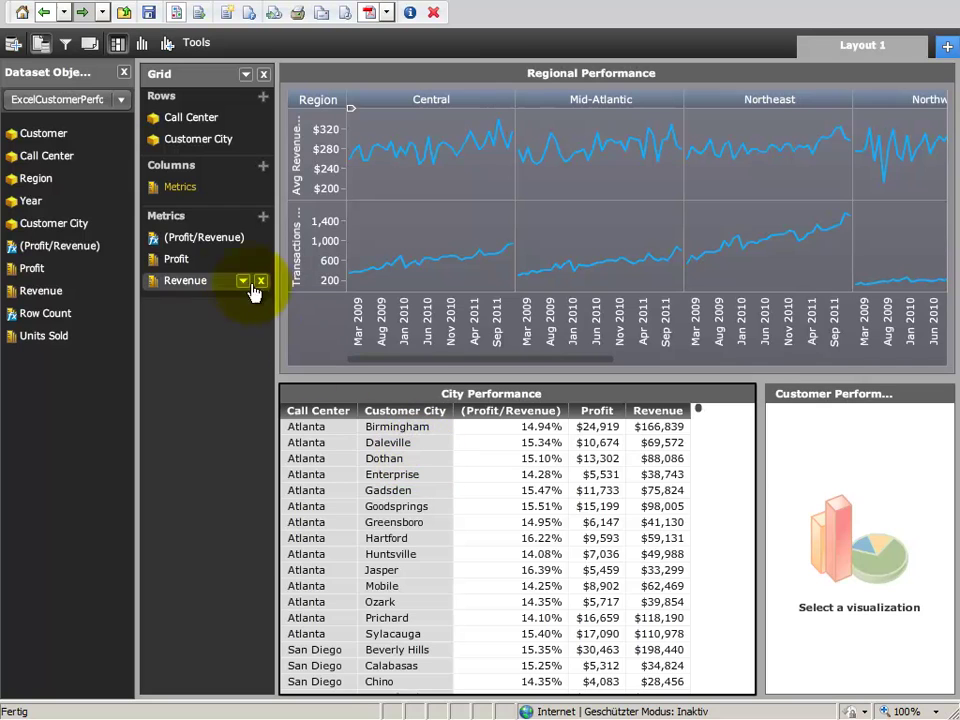
{"action": "left_click", "coordinate": [207, 241]}
{"action": "left_click_drag", "start_coordinate": [207, 241], "coordinate": [210, 300]}
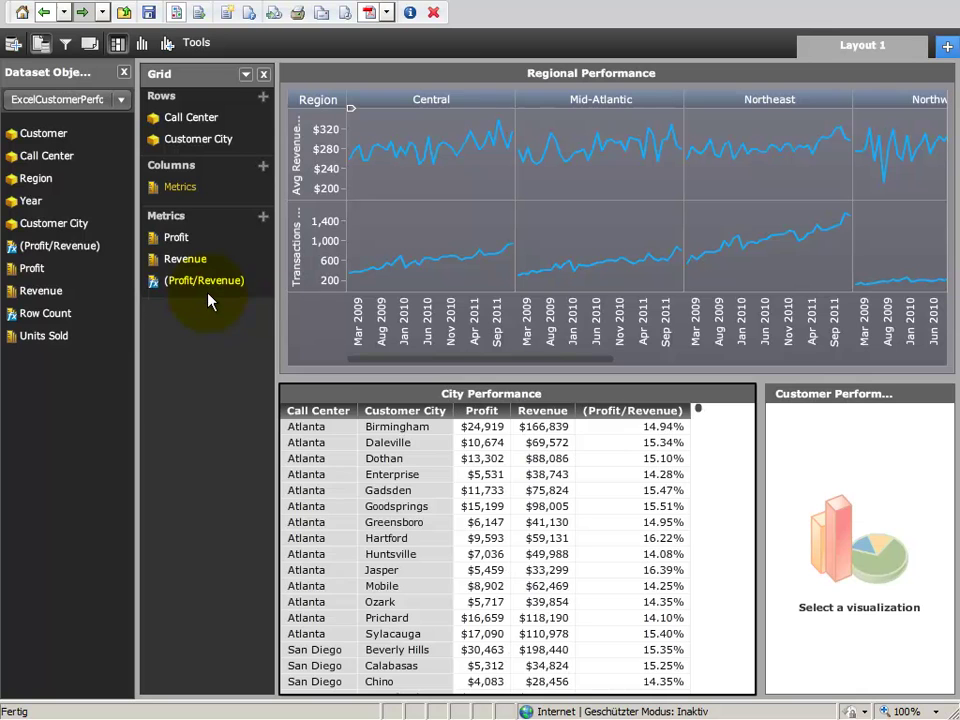
- Rename the Profit/Revenue metric to 'Profit Margin'
{"action": "left_click", "coordinate": [121, 245]}
{"action": "left_click", "coordinate": [158, 313]}
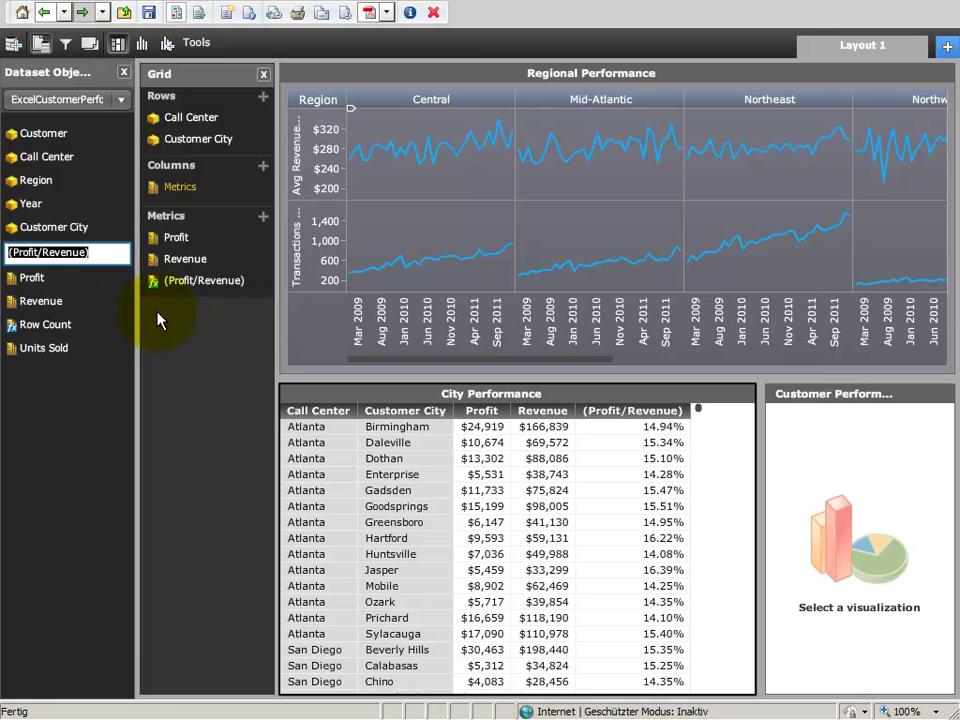
{"action": "type", "text": "Profit Margin"}
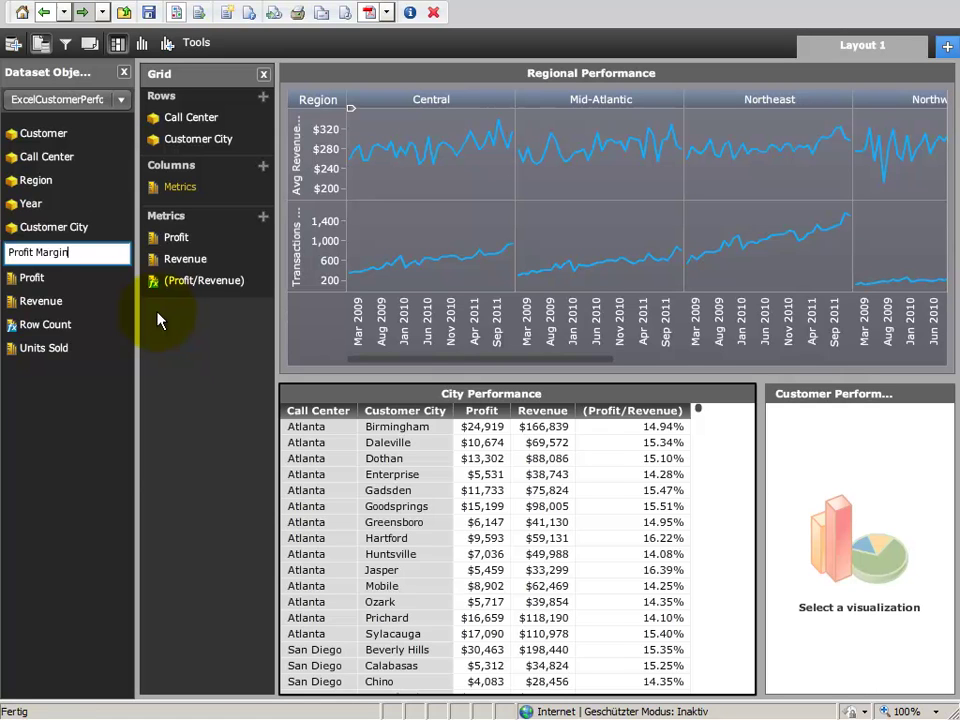
{"action": "key", "text": "Return"}
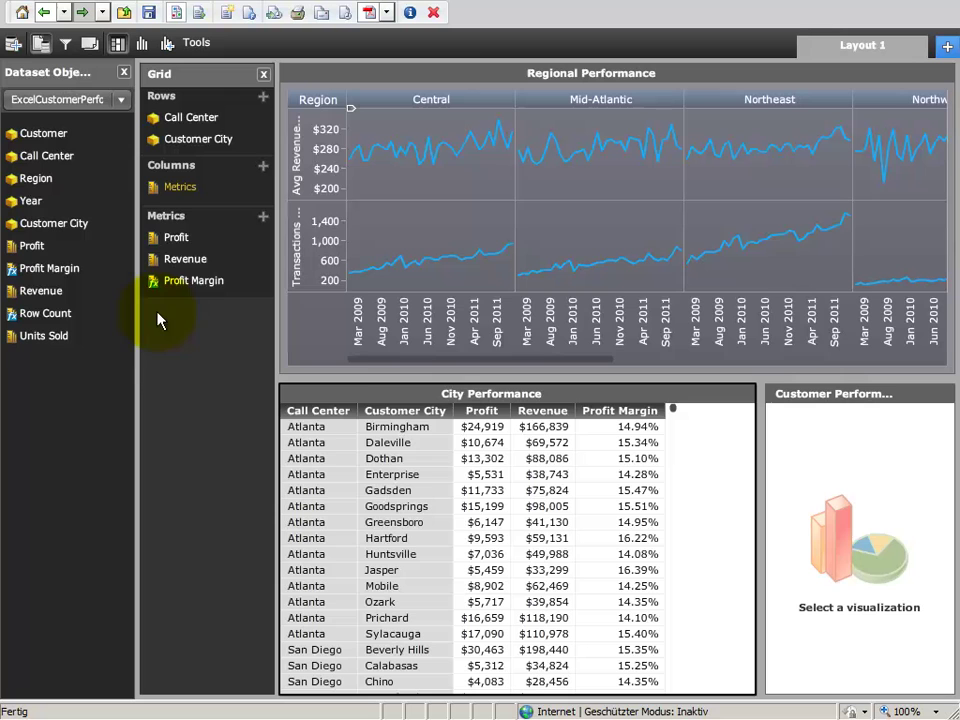
{"action": "left_click", "coordinate": [242, 240]}
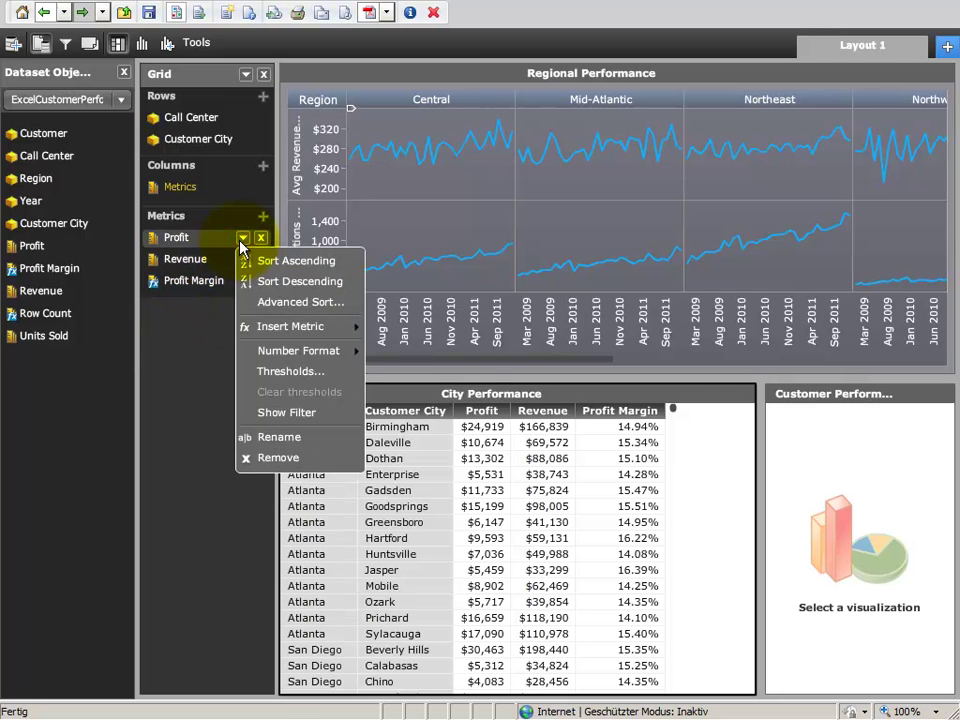
{"action": "mouse_move", "coordinate": [245, 326]}
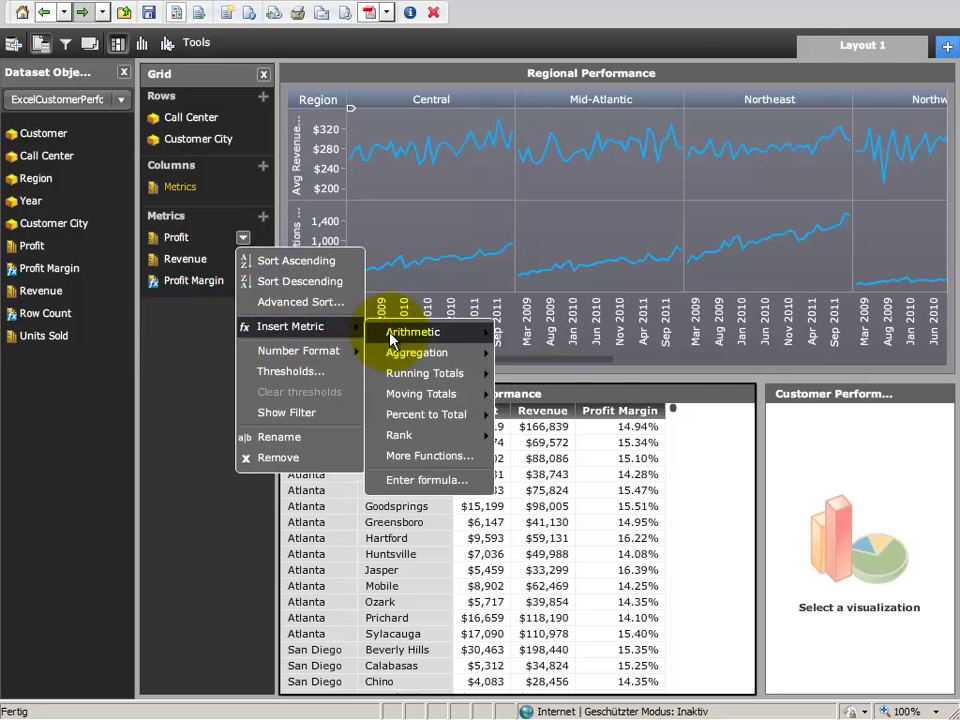
{"action": "mouse_move", "coordinate": [398, 360]}
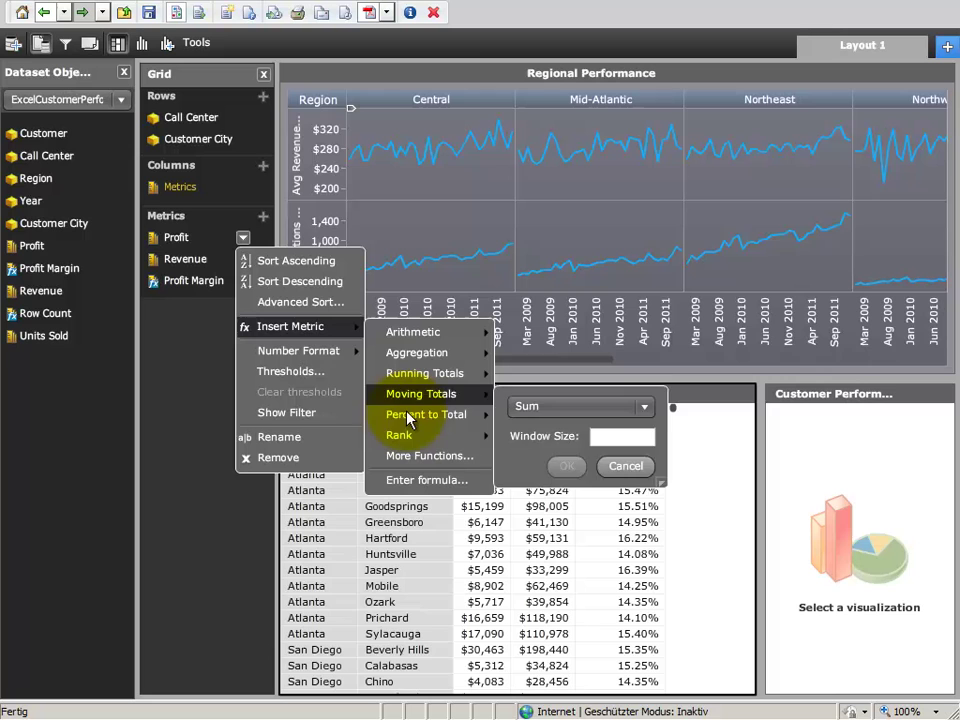
{"action": "mouse_move", "coordinate": [409, 421]}
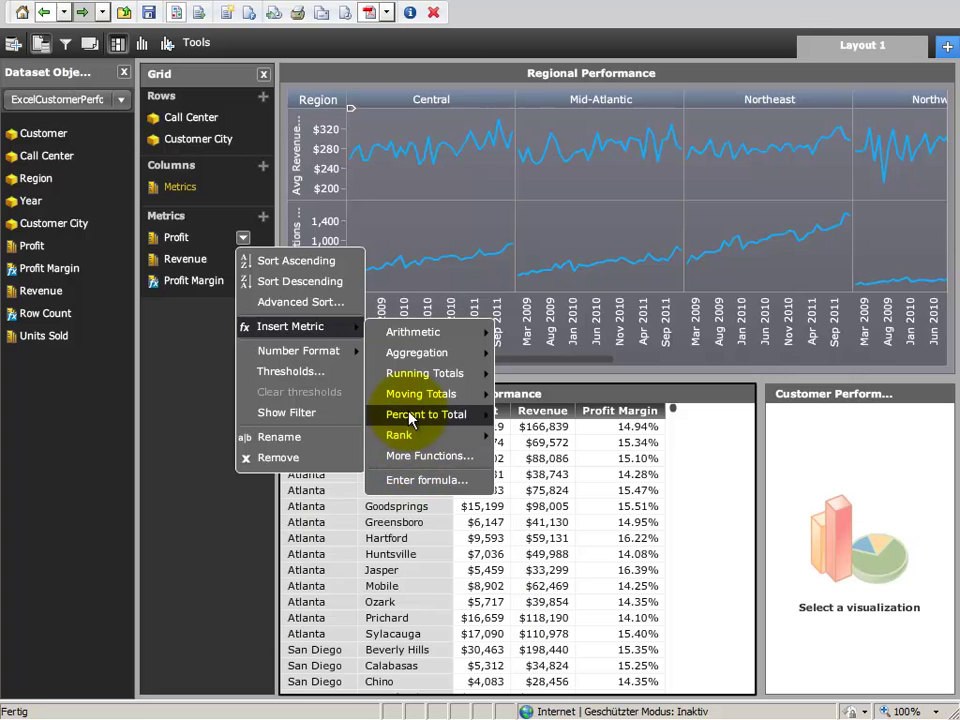
{"action": "mouse_move", "coordinate": [450, 414]}
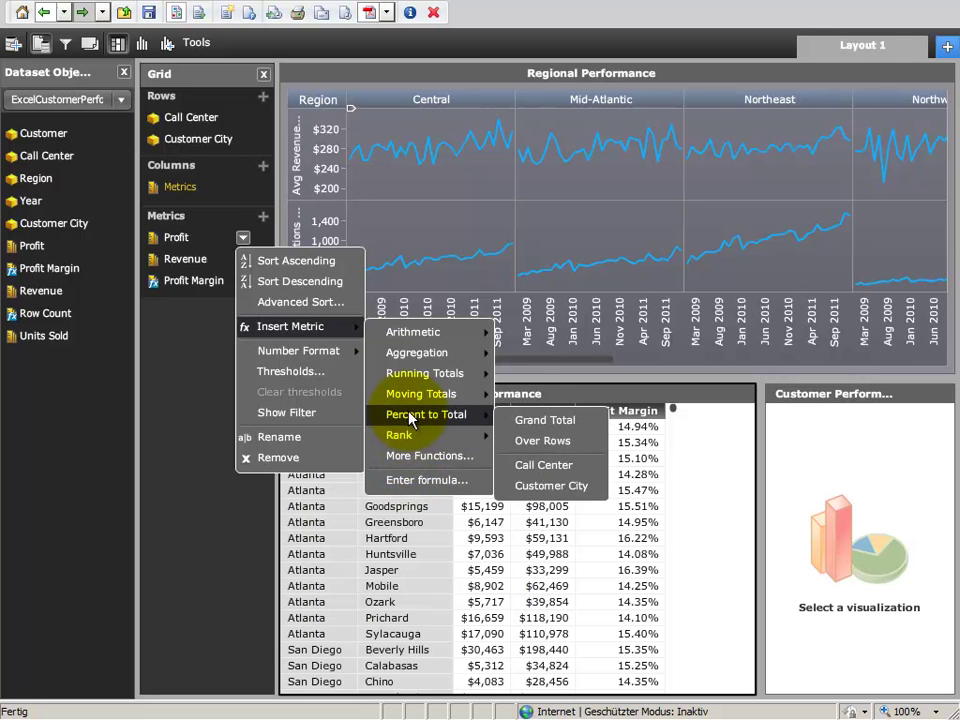
{"action": "left_click", "coordinate": [533, 466]}
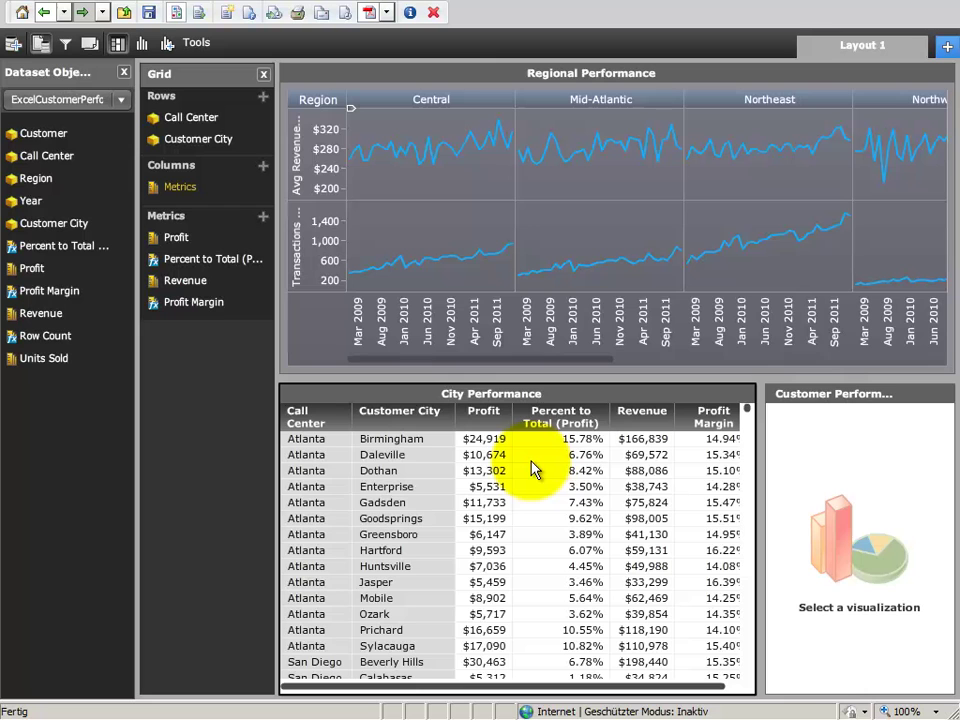
{"action": "left_click", "coordinate": [122, 248]}
{"action": "left_click", "coordinate": [151, 331]}
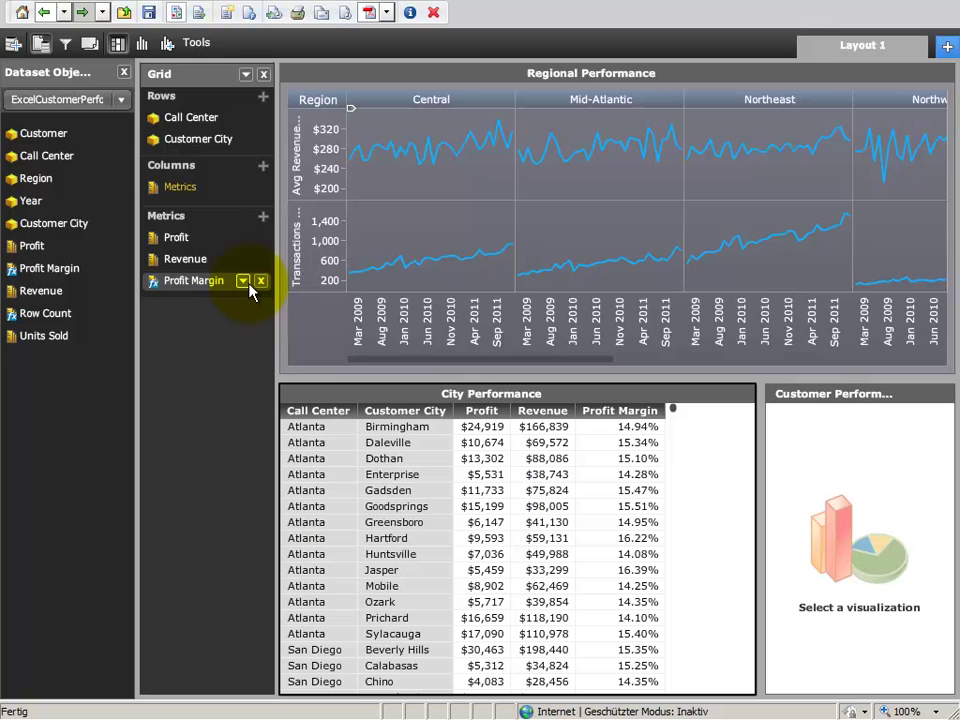
- Apply Red-Green thresholds based on value to the Profit Margin column
{"action": "left_click", "coordinate": [244, 284]}
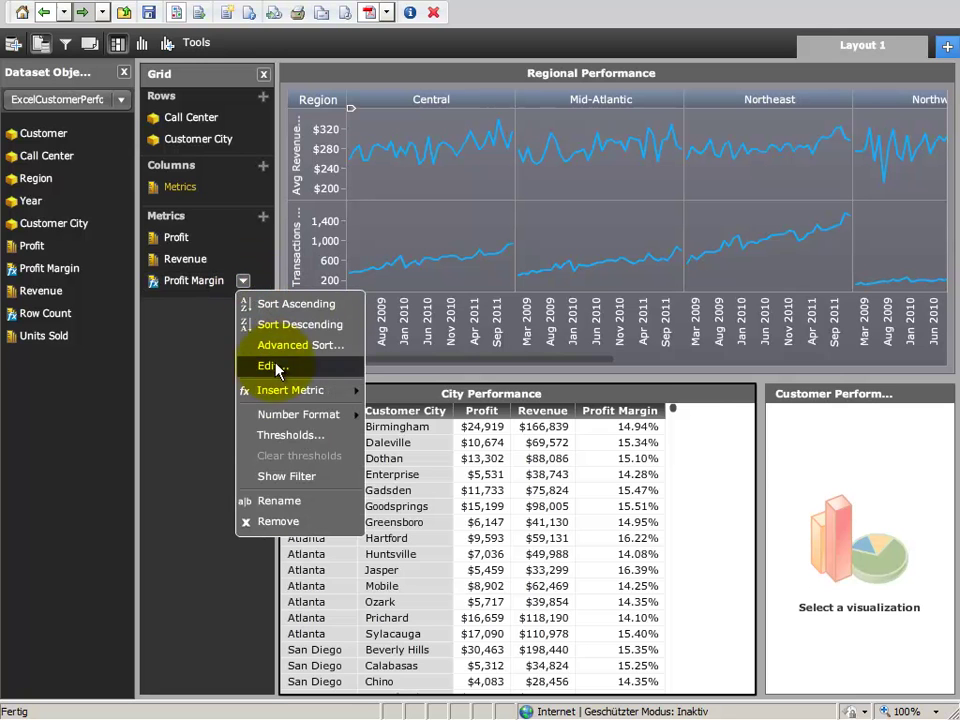
{"action": "left_click", "coordinate": [287, 436]}
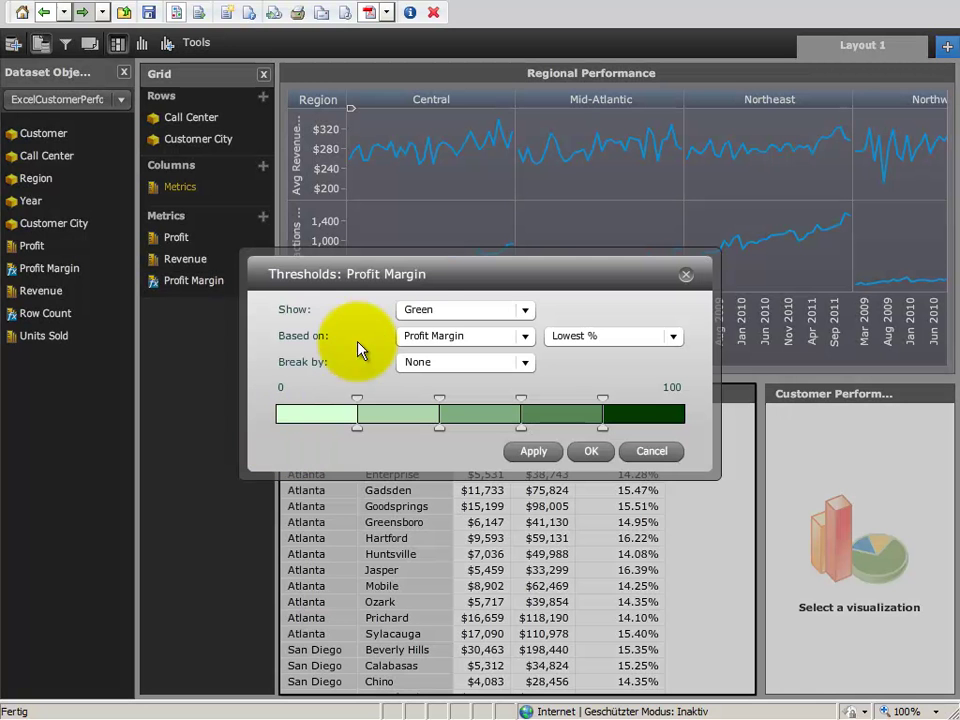
{"action": "left_click", "coordinate": [433, 309]}
{"action": "left_click_drag", "start_coordinate": [530, 354], "coordinate": [530, 386]}
{"action": "left_click", "coordinate": [463, 387]}
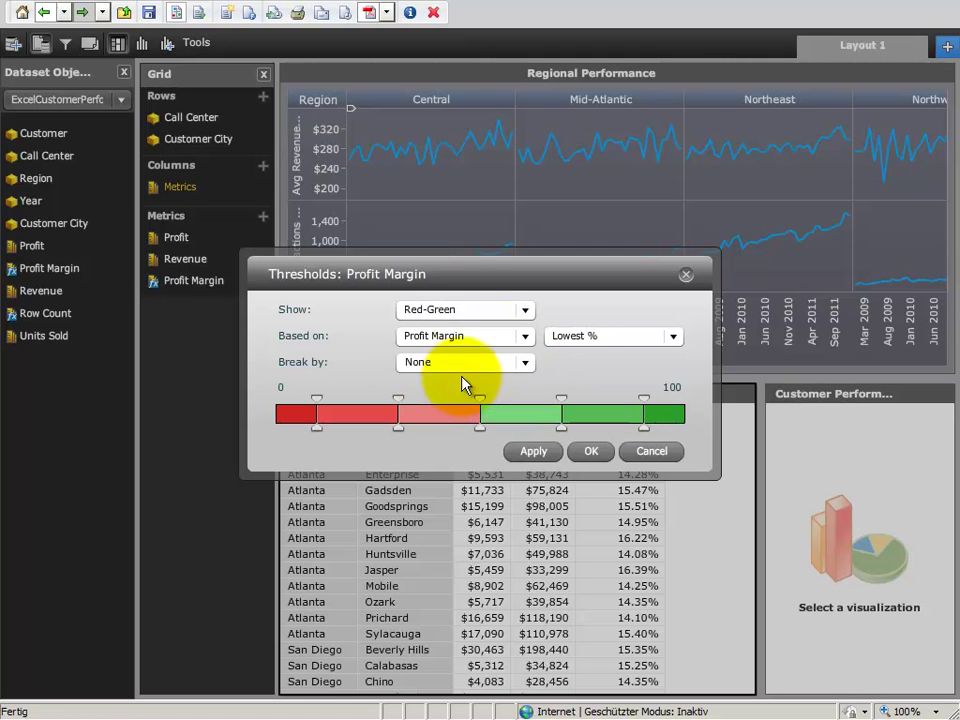
{"action": "left_click", "coordinate": [573, 338]}
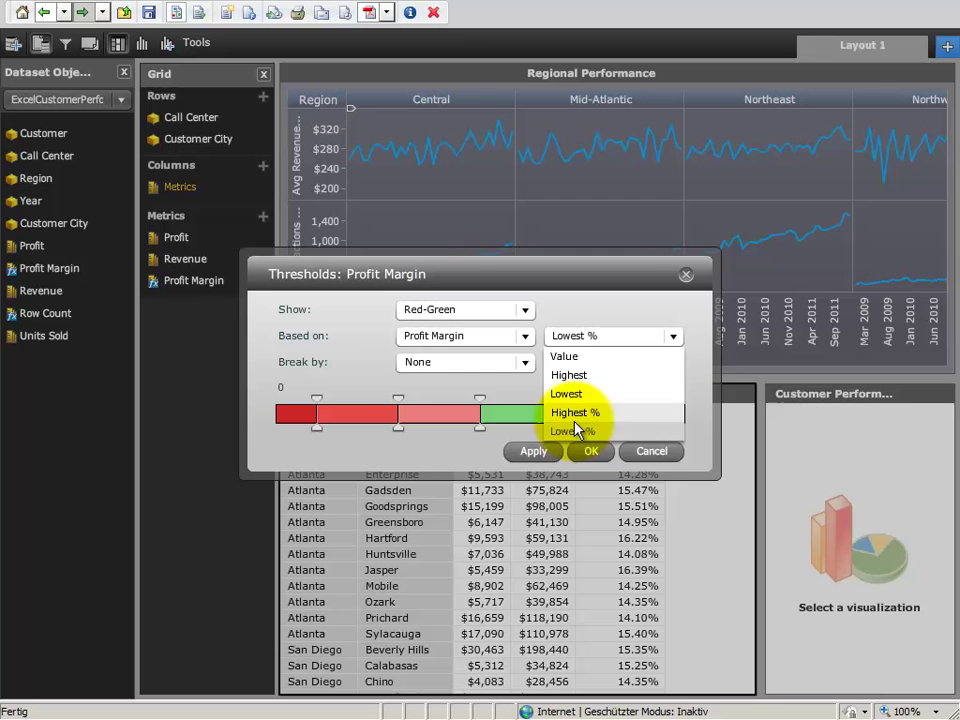
{"action": "left_click", "coordinate": [567, 357]}
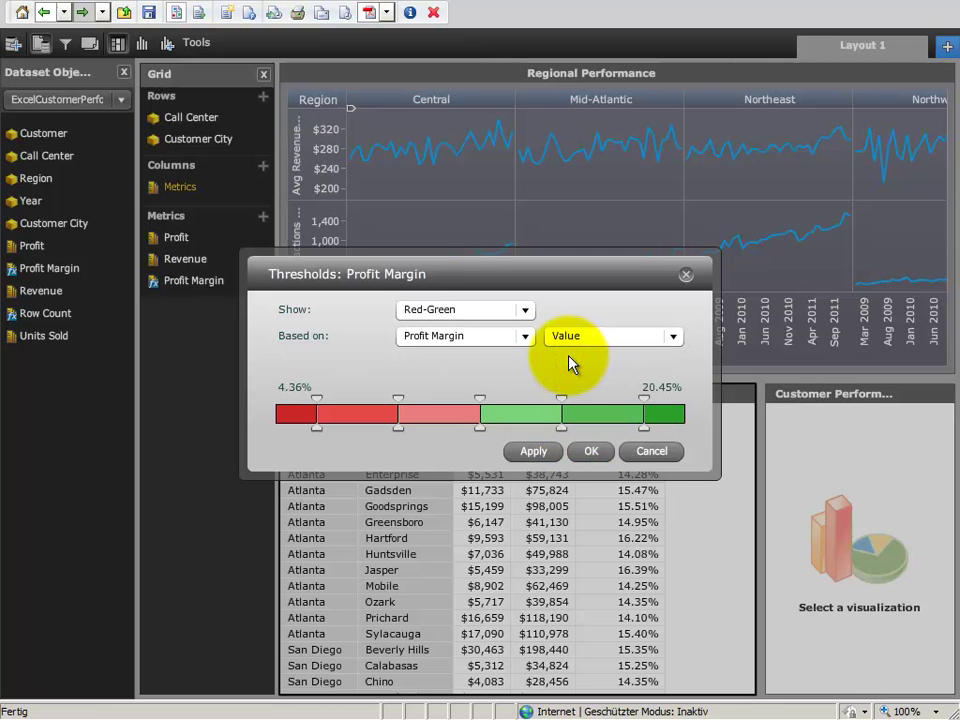
{"action": "left_click", "coordinate": [591, 451]}
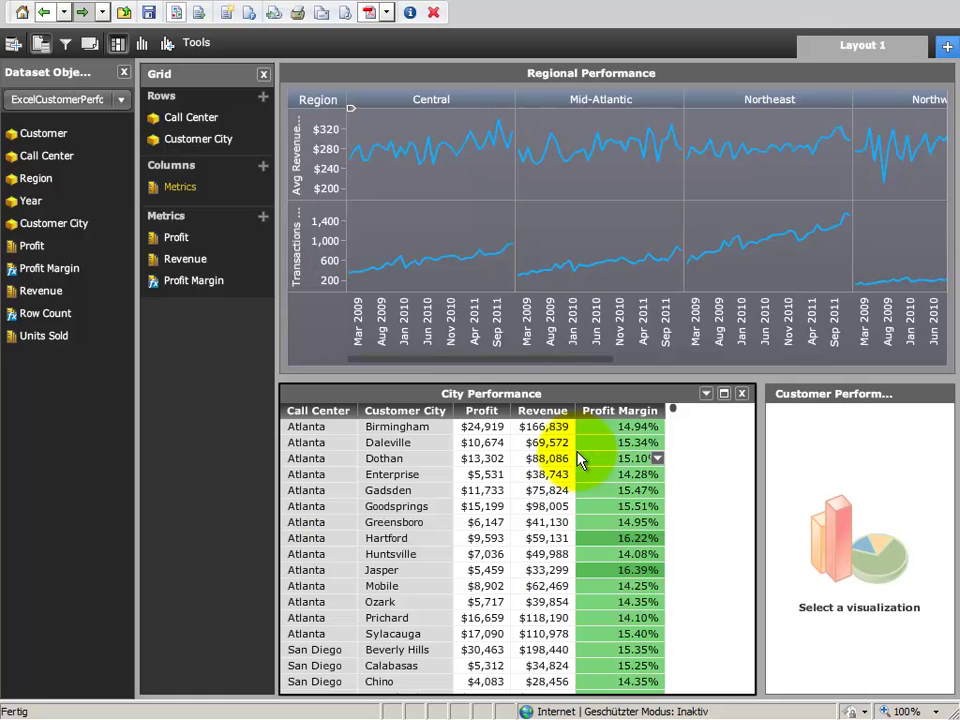
- Advanced-sort the grid by Call Center ascending, then Profit Margin descending
{"action": "left_click", "coordinate": [659, 411]}
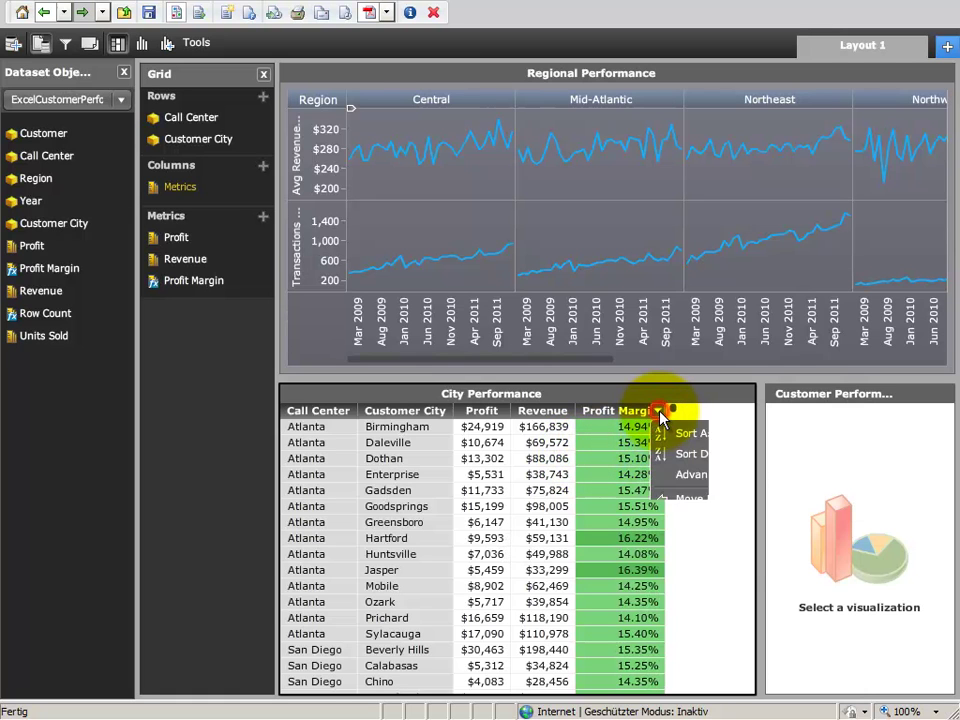
{"action": "left_click", "coordinate": [698, 476]}
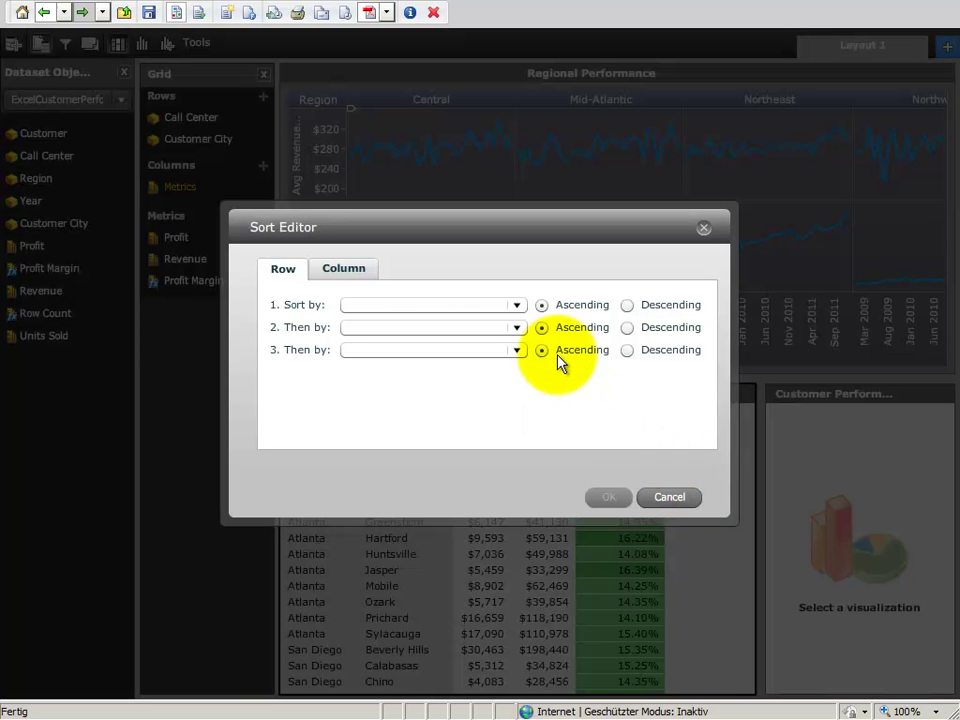
{"action": "left_click", "coordinate": [521, 309]}
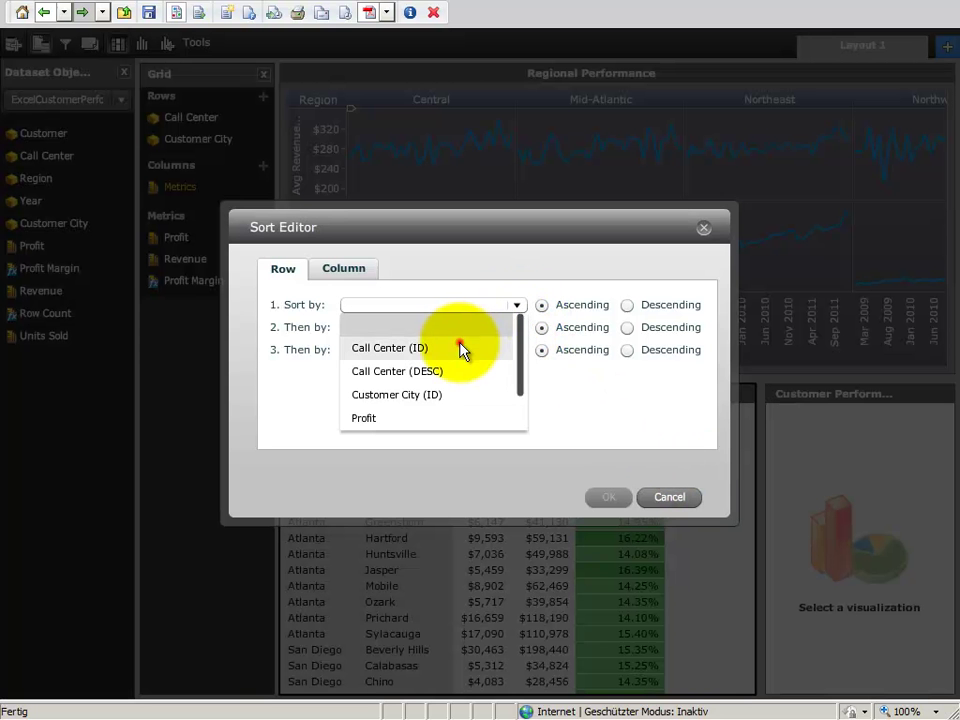
{"action": "left_click", "coordinate": [461, 347]}
{"action": "left_click", "coordinate": [516, 327]}
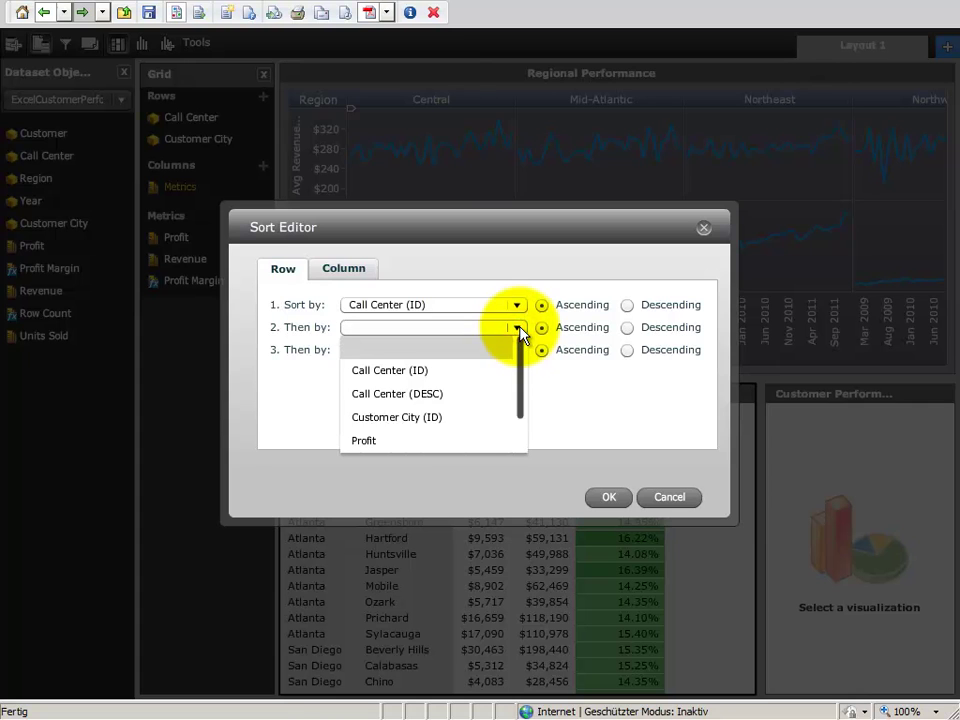
{"action": "left_click_drag", "start_coordinate": [521, 360], "coordinate": [521, 396]}
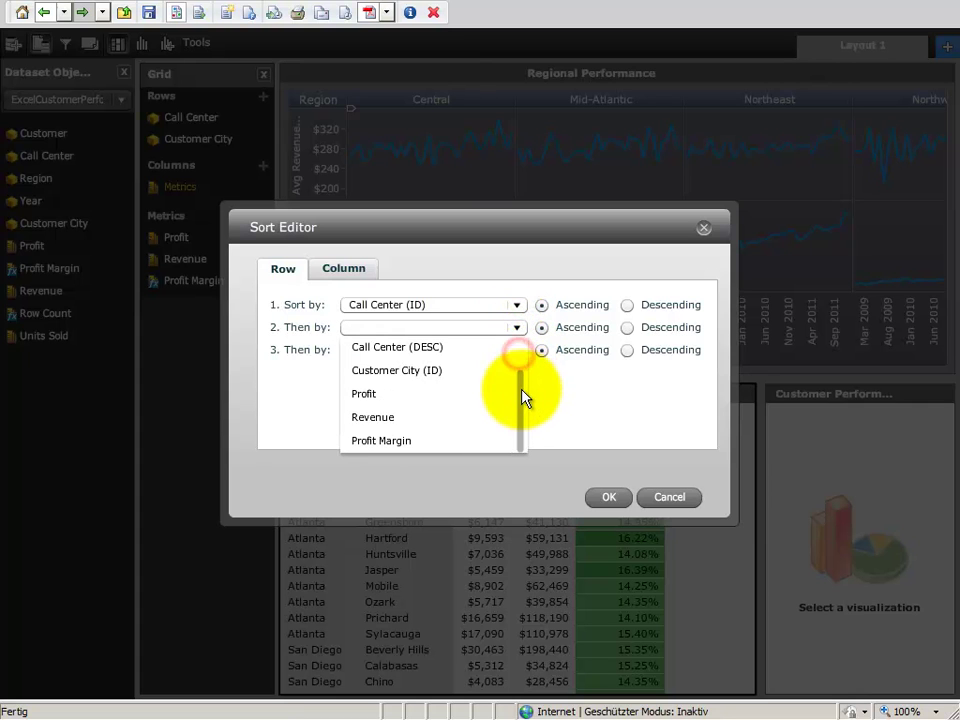
{"action": "left_click", "coordinate": [418, 443]}
{"action": "left_click", "coordinate": [627, 328]}
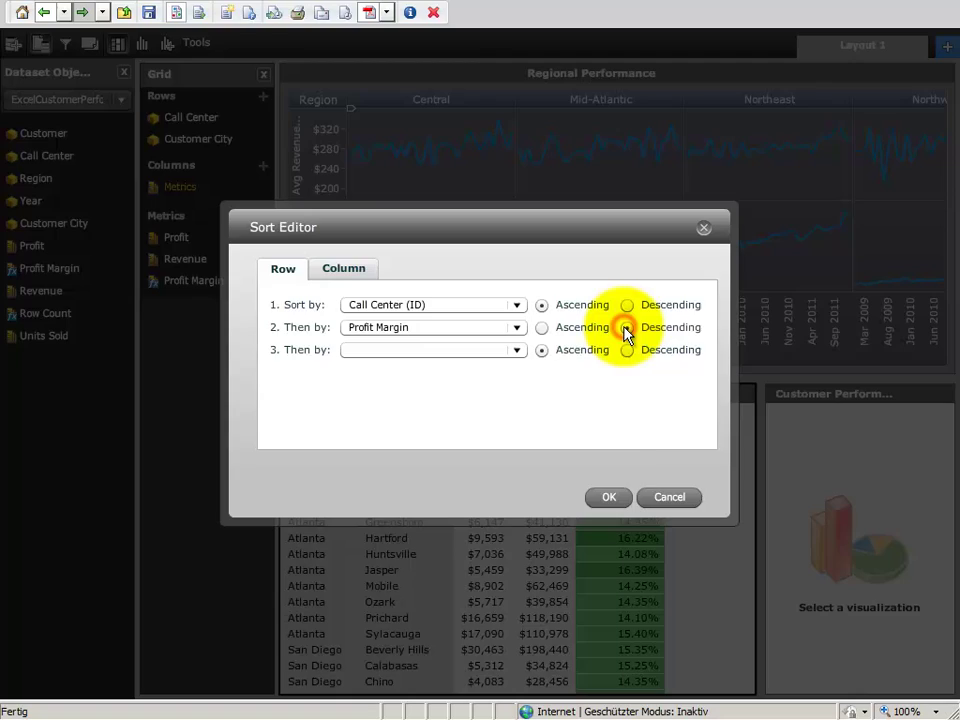
{"action": "left_click", "coordinate": [614, 499]}
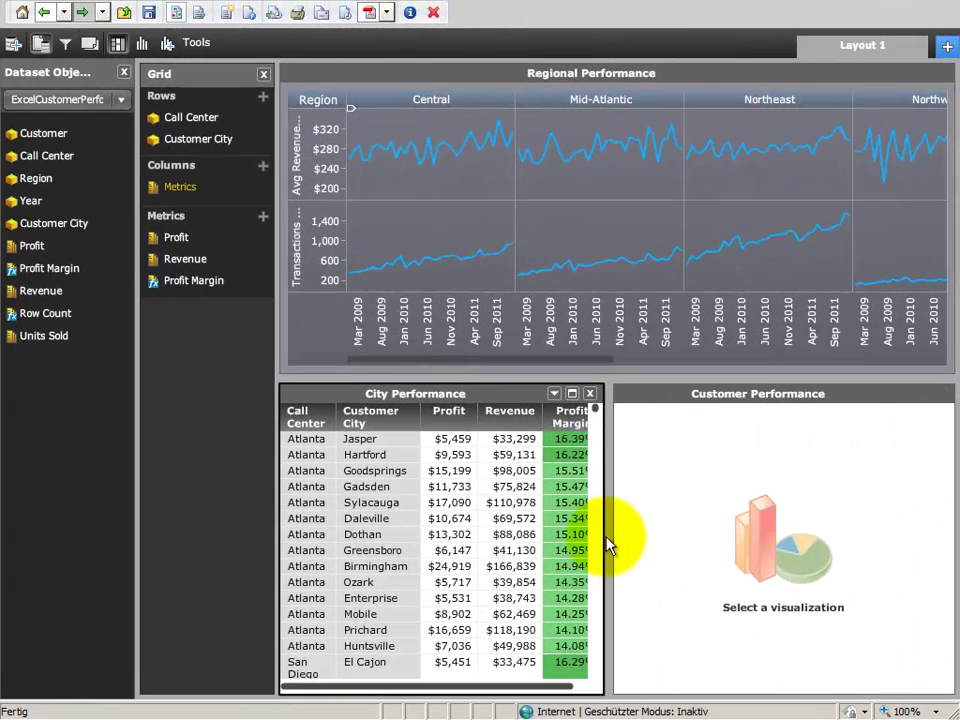
- Switch Customer Performance to a Bubble graph and remove all its fields
{"action": "left_click", "coordinate": [735, 401]}
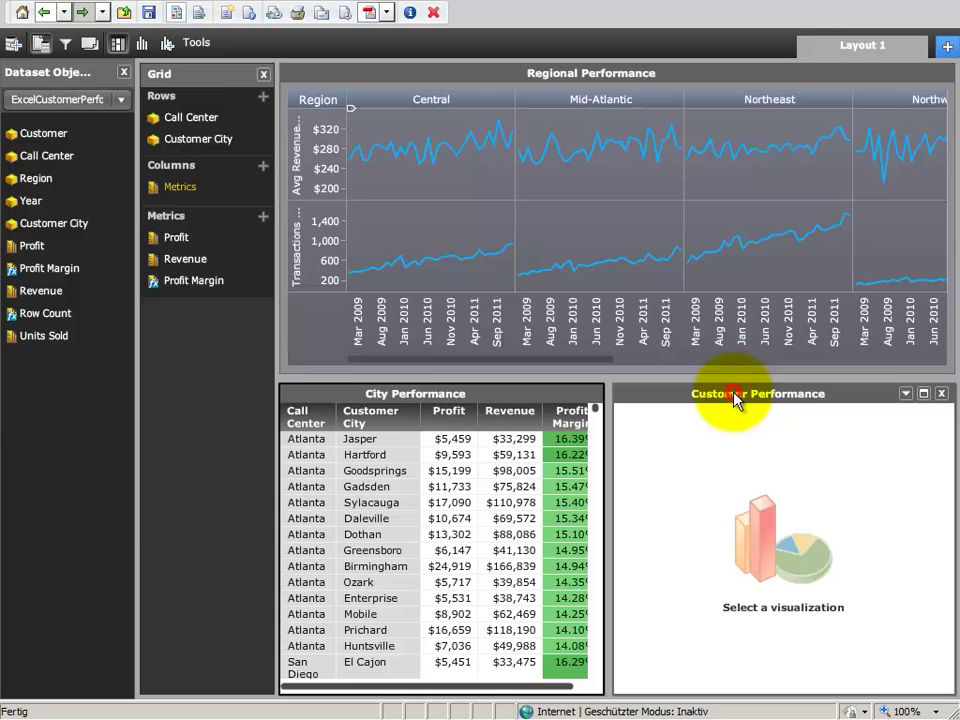
{"action": "left_click", "coordinate": [765, 530]}
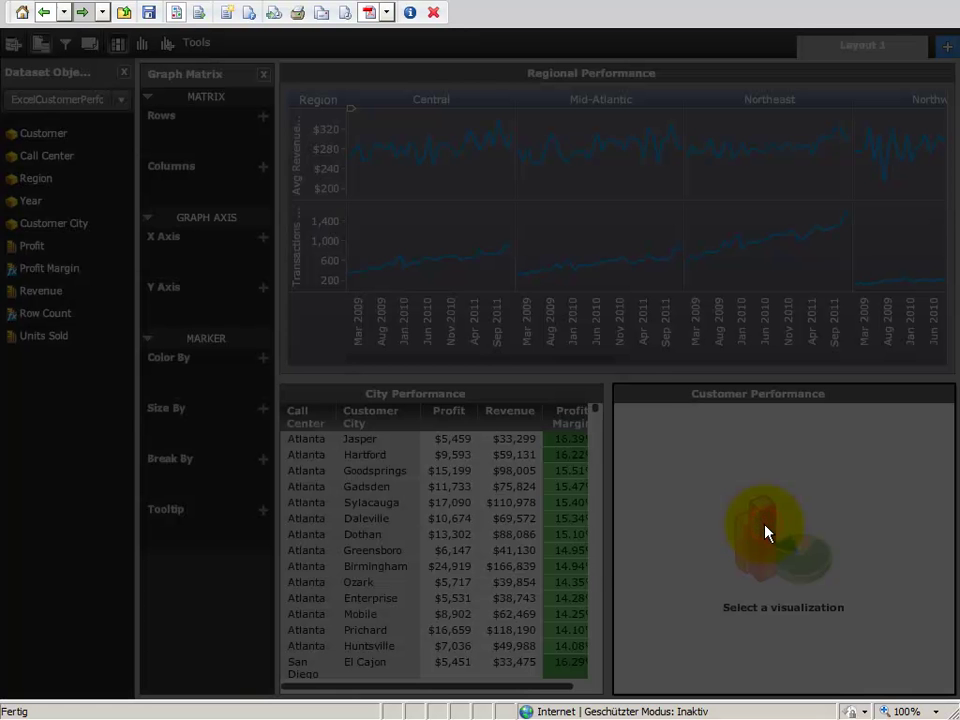
{"action": "left_click", "coordinate": [532, 314]}
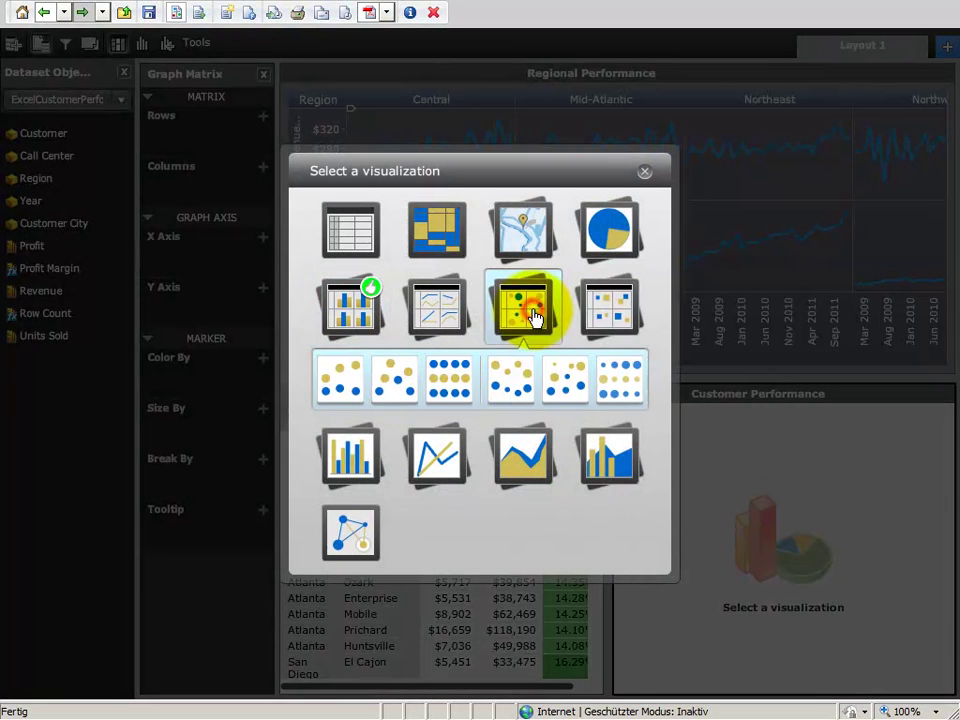
{"action": "left_click", "coordinate": [520, 378]}
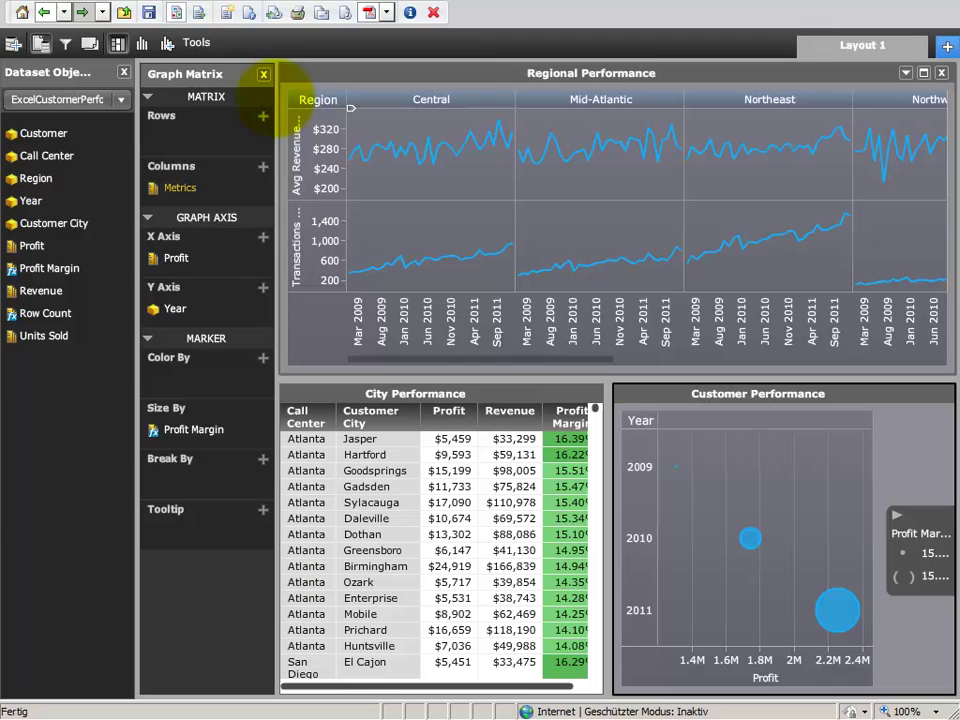
{"action": "left_click", "coordinate": [250, 80]}
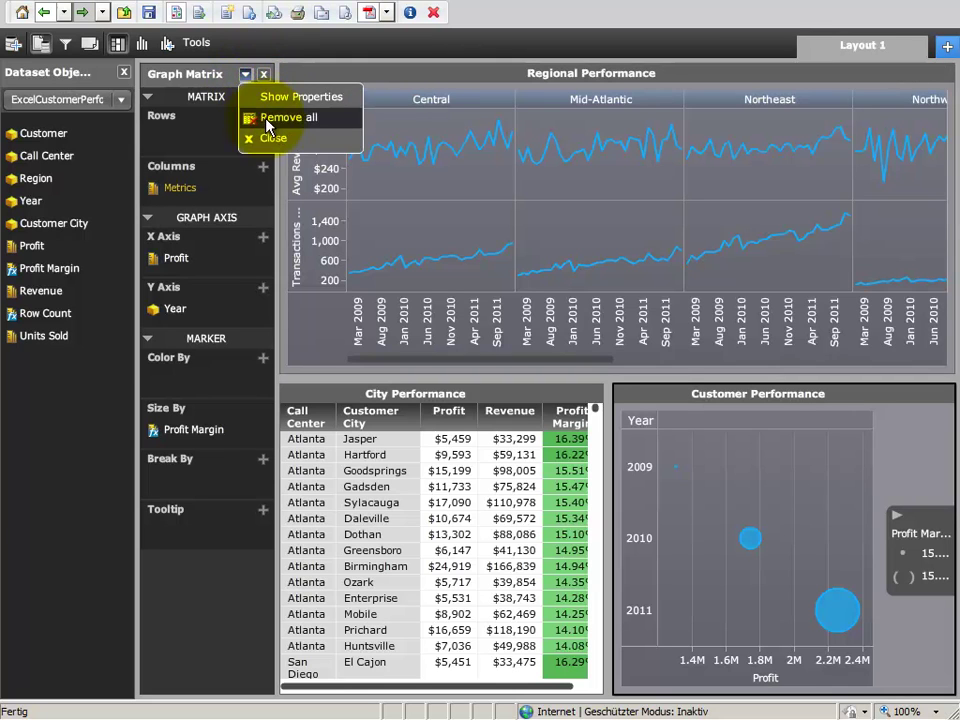
{"action": "left_click", "coordinate": [268, 116]}
{"action": "left_click", "coordinate": [573, 387]}
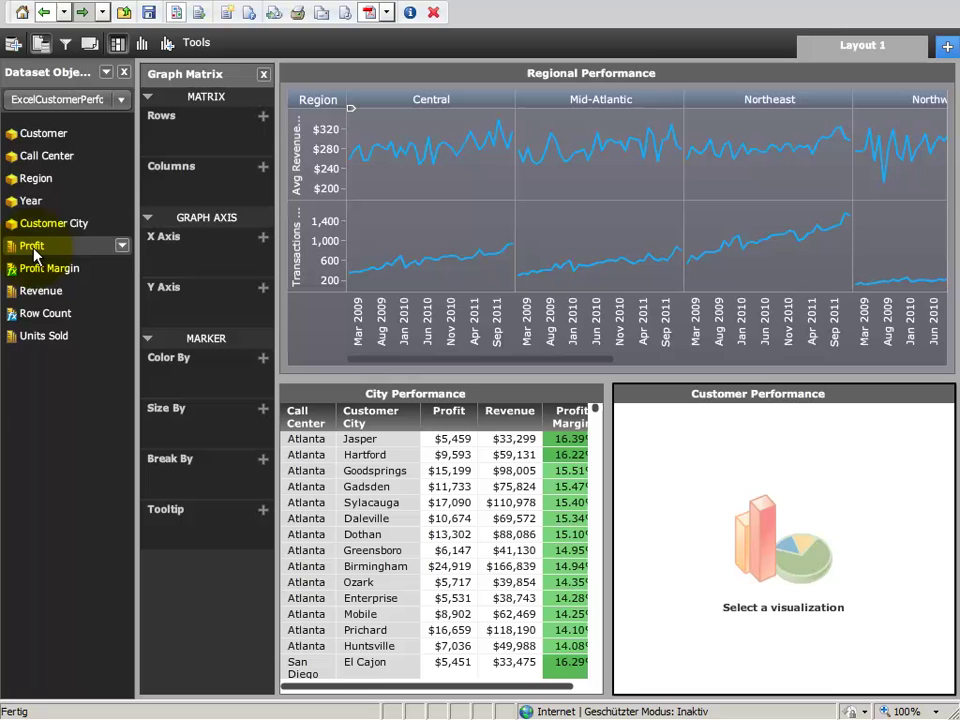
- Put Profit Margin on the X axis, Units Sold on the Y axis, and Customer in Break By
{"action": "mouse_move", "coordinate": [41, 269]}
{"action": "left_mouse_down"}
{"action": "mouse_move", "coordinate": [120, 272]}
{"action": "mouse_move", "coordinate": [180, 258]}
{"action": "left_mouse_up"}
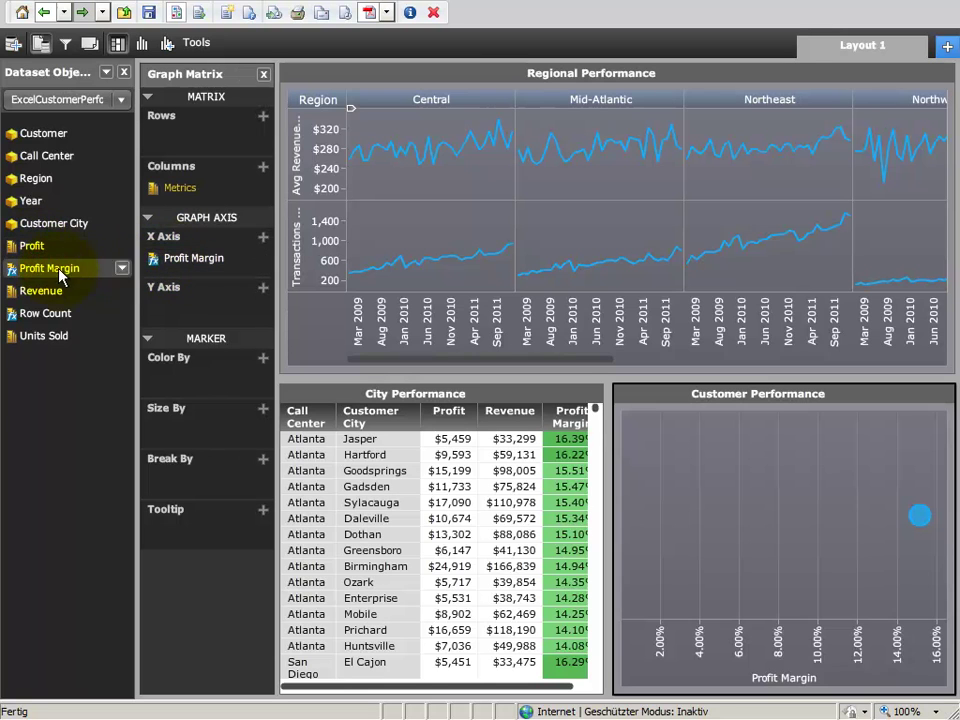
{"action": "left_click_drag", "start_coordinate": [36, 336], "coordinate": [165, 322]}
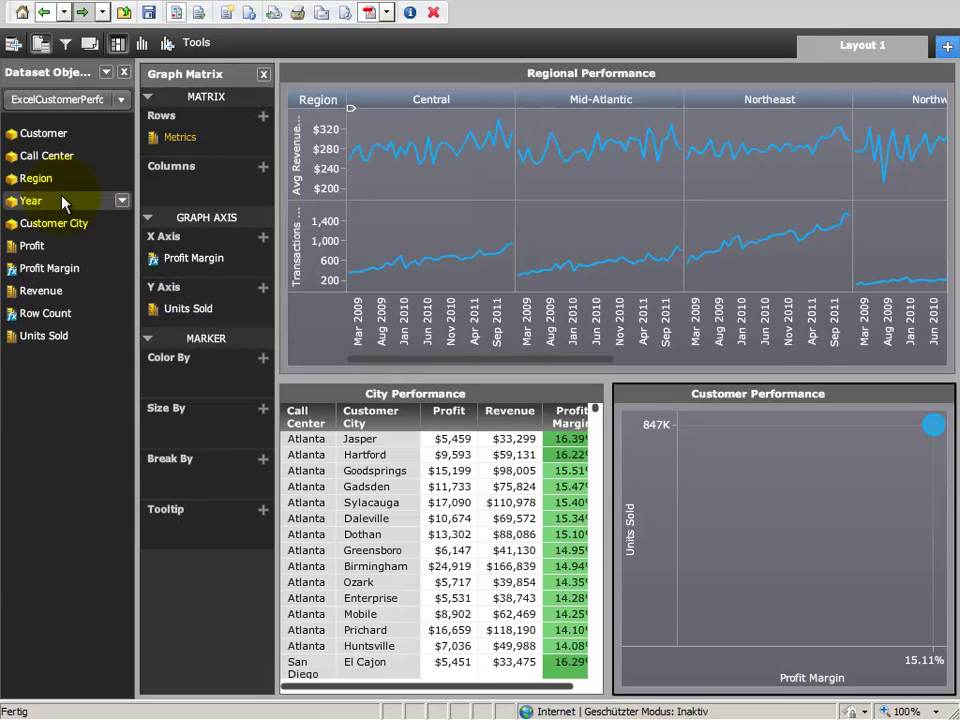
{"action": "left_click", "coordinate": [36, 135]}
{"action": "left_click_drag", "start_coordinate": [37, 141], "coordinate": [176, 488]}
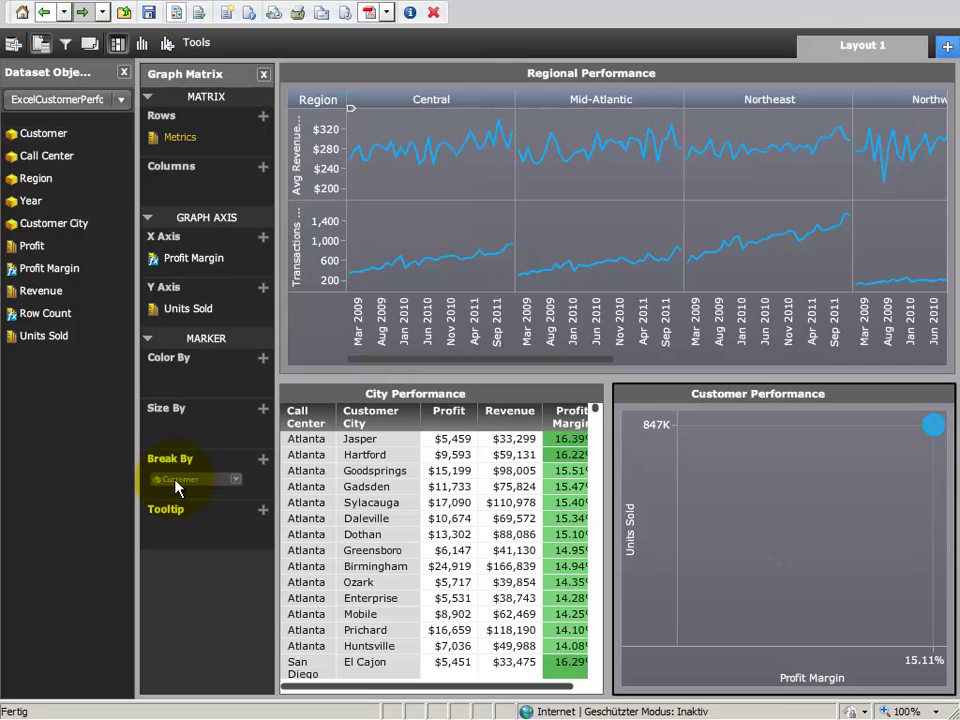
{"action": "mouse_move", "coordinate": [840, 518]}
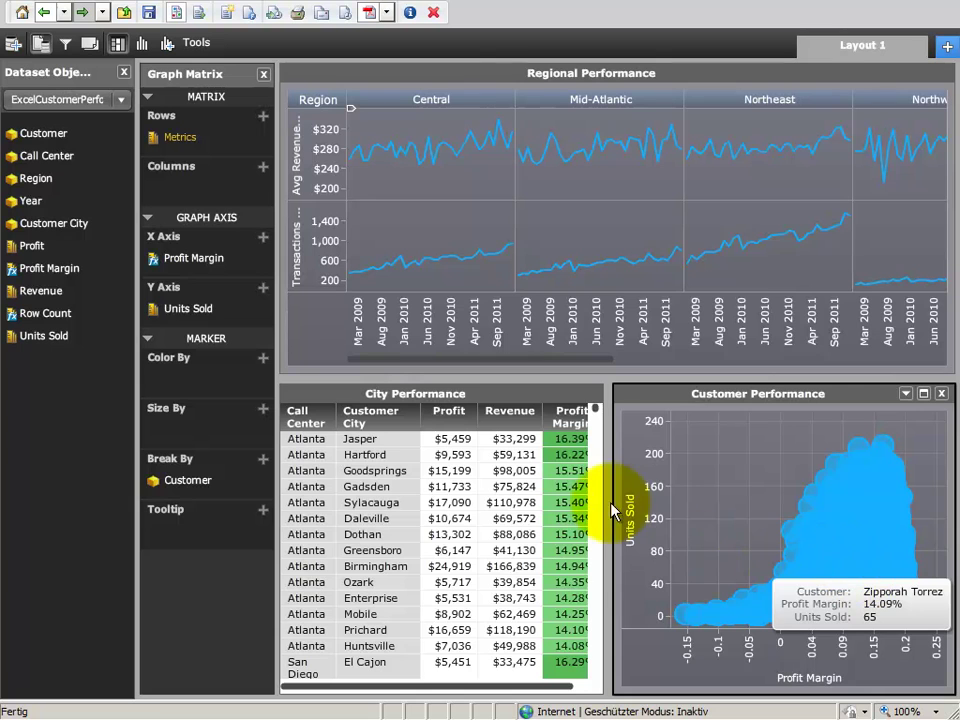
- Make Customer City selections in City Performance target the Customer Performance graph
{"action": "left_click", "coordinate": [480, 396]}
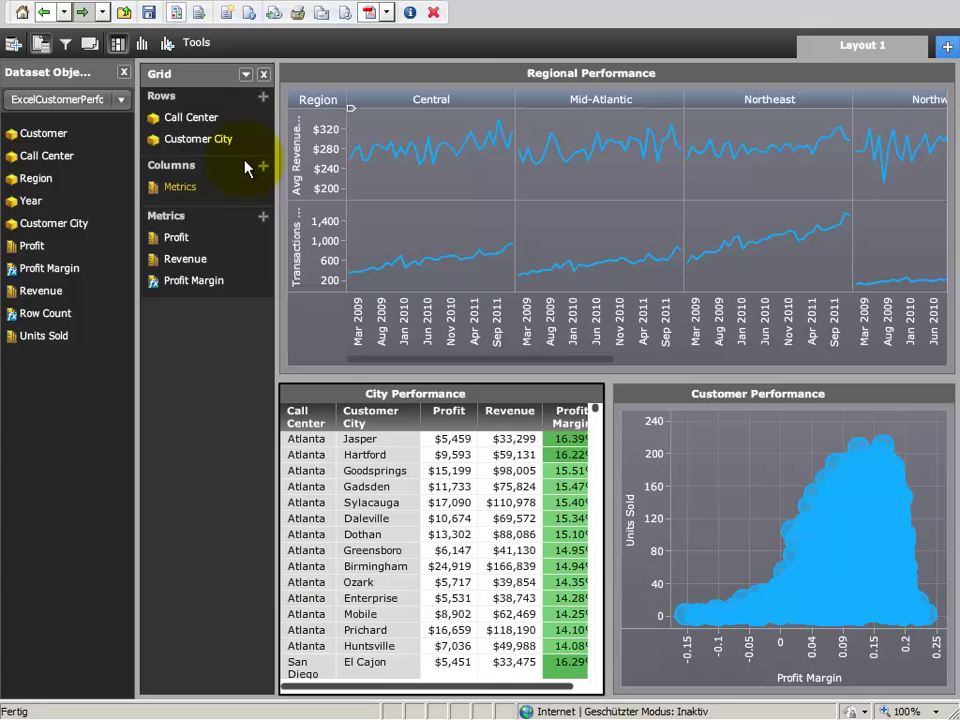
{"action": "mouse_move", "coordinate": [245, 147]}
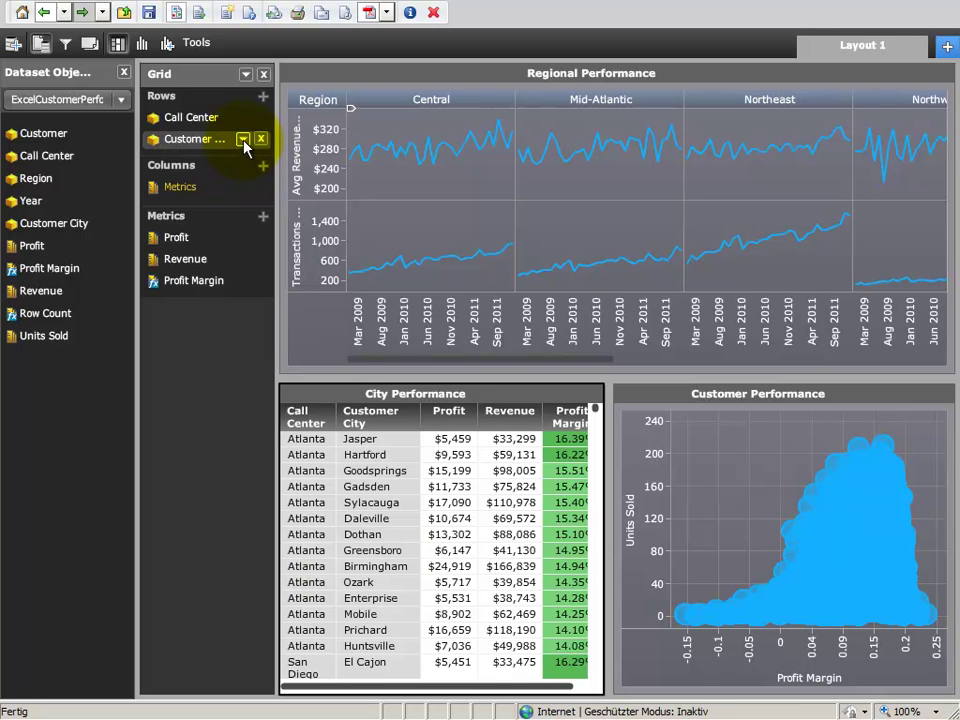
{"action": "left_click", "coordinate": [243, 140]}
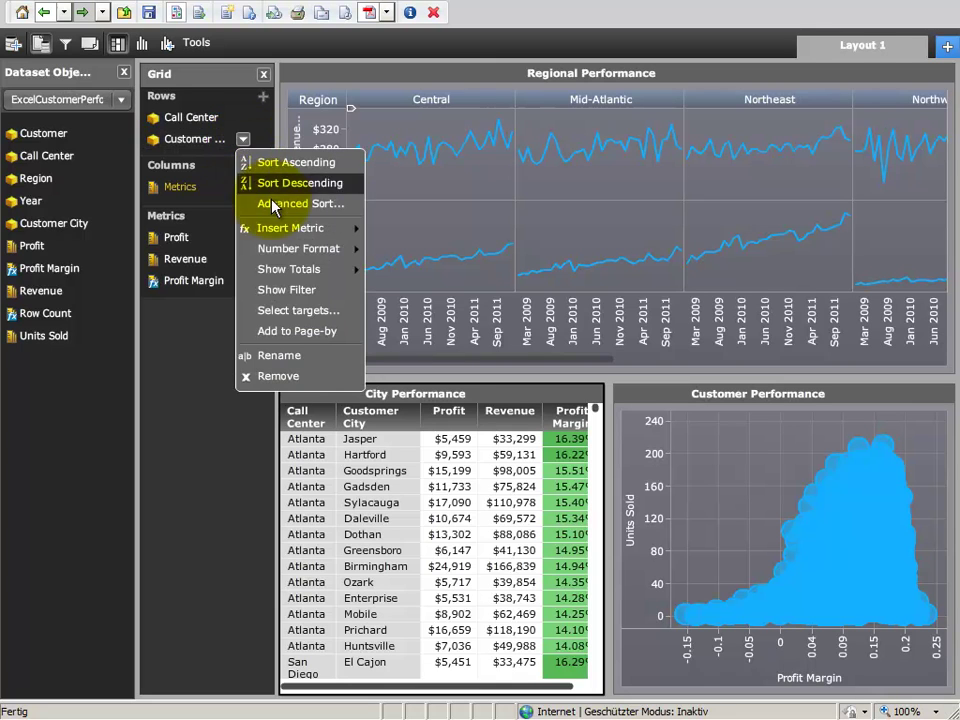
{"action": "left_click", "coordinate": [282, 311]}
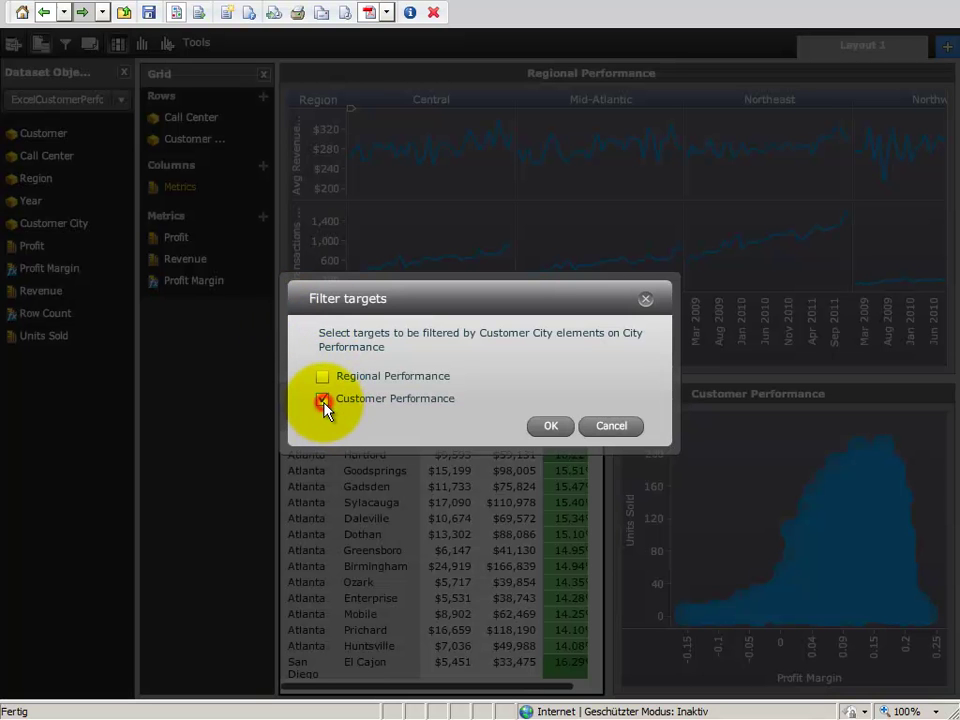
{"action": "left_click", "coordinate": [550, 426]}
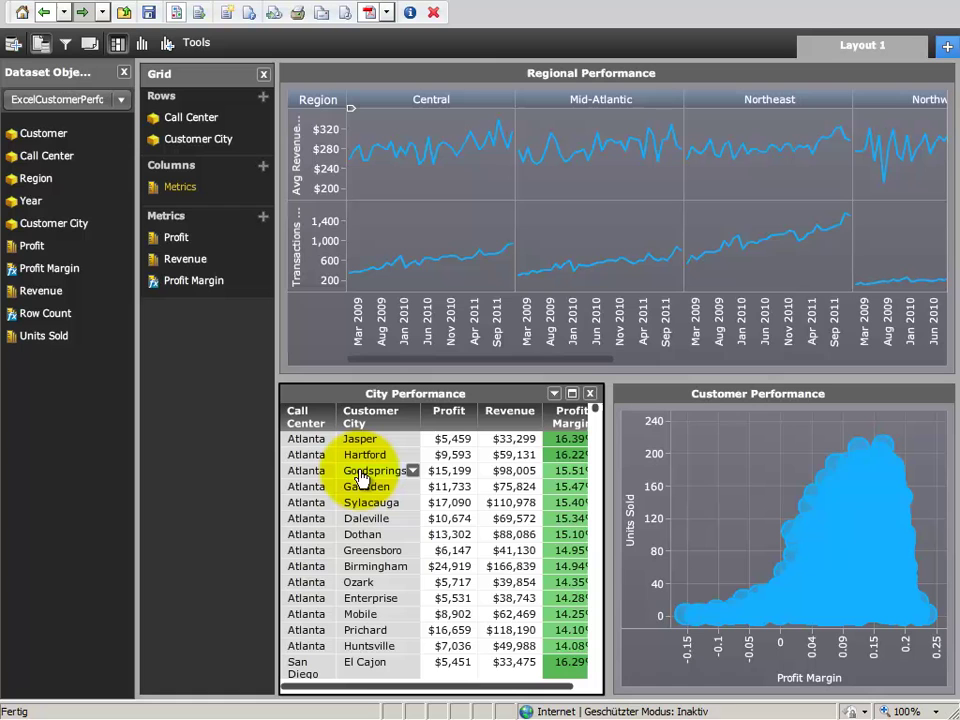
- Pick Goodsprings, Sylacauga, then Greensboro in the grid to filter the bubble graph
{"action": "left_click", "coordinate": [361, 478]}
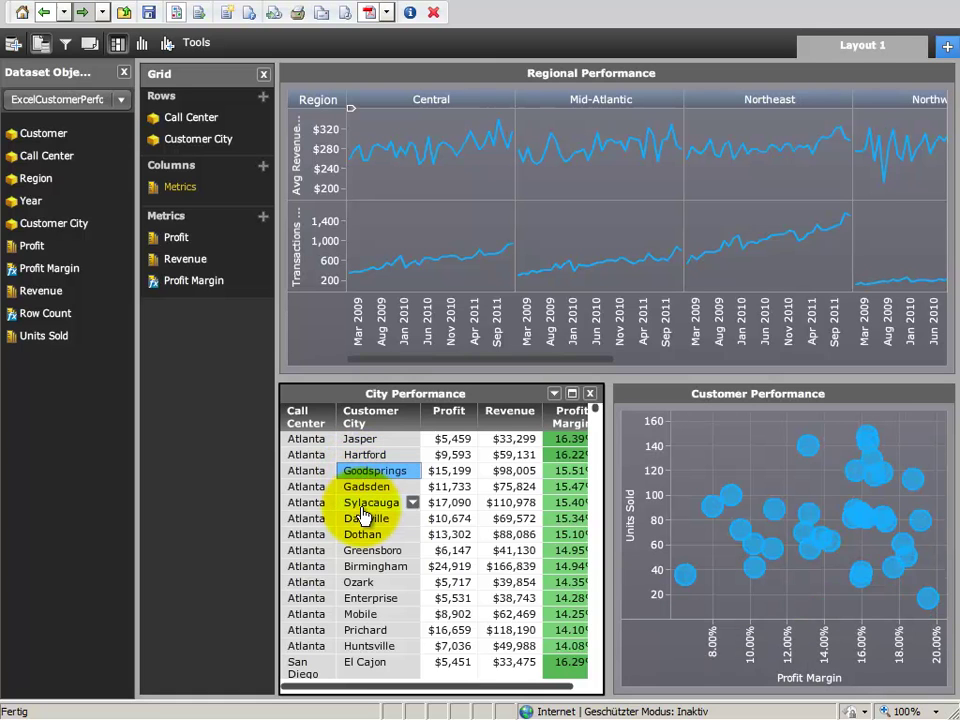
{"action": "left_click", "coordinate": [363, 506]}
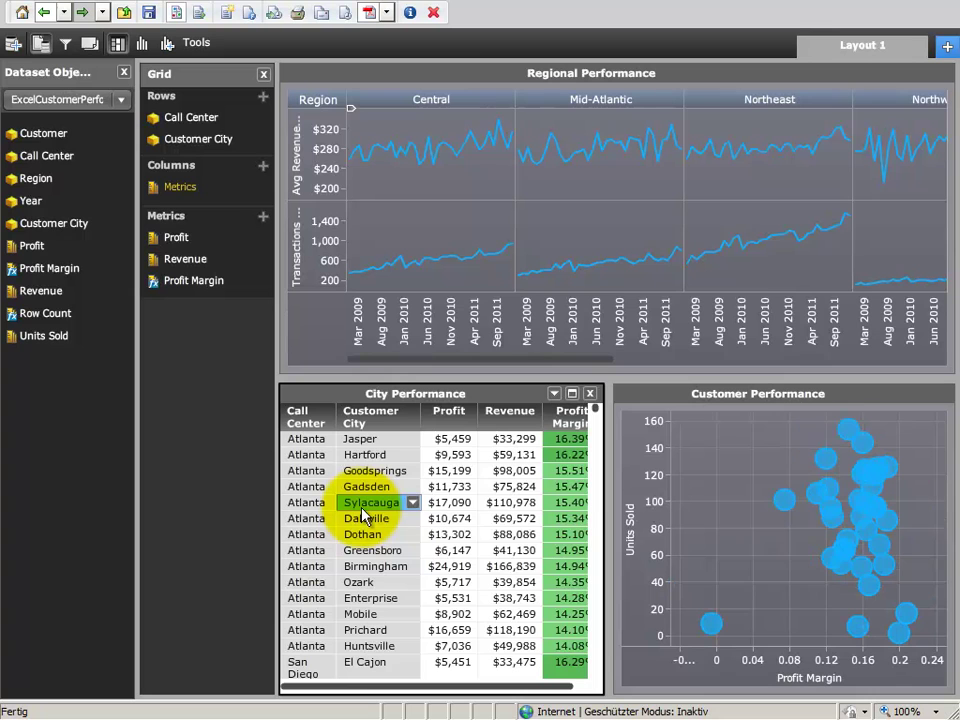
{"action": "left_click", "coordinate": [360, 550]}
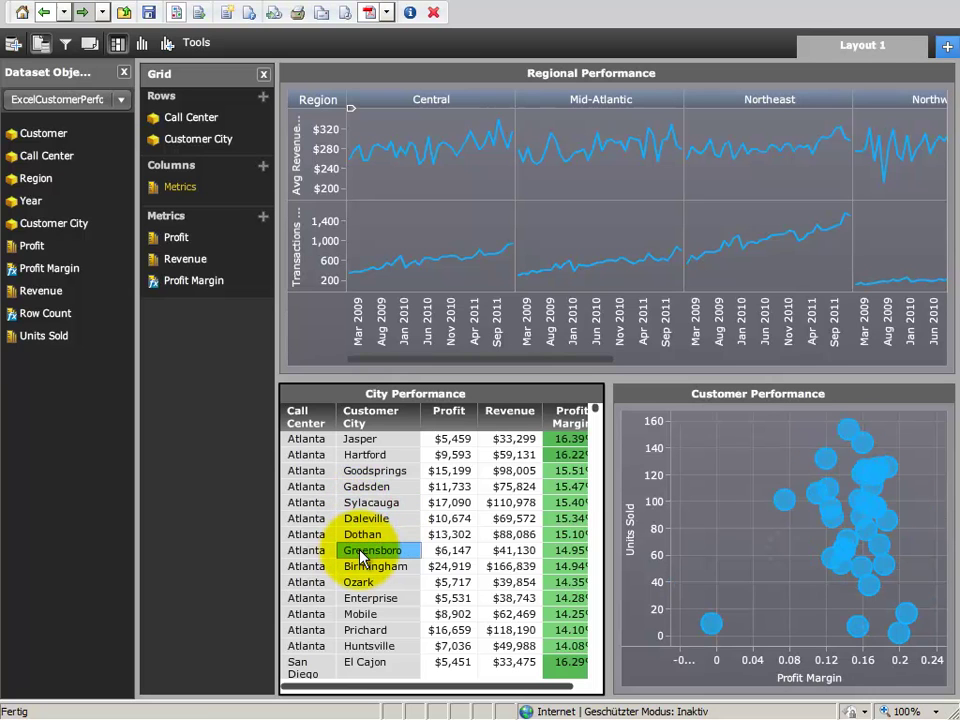
- Colour the bubbles by Customer, size them by Profit, and collapse the legend
{"action": "left_click", "coordinate": [673, 399]}
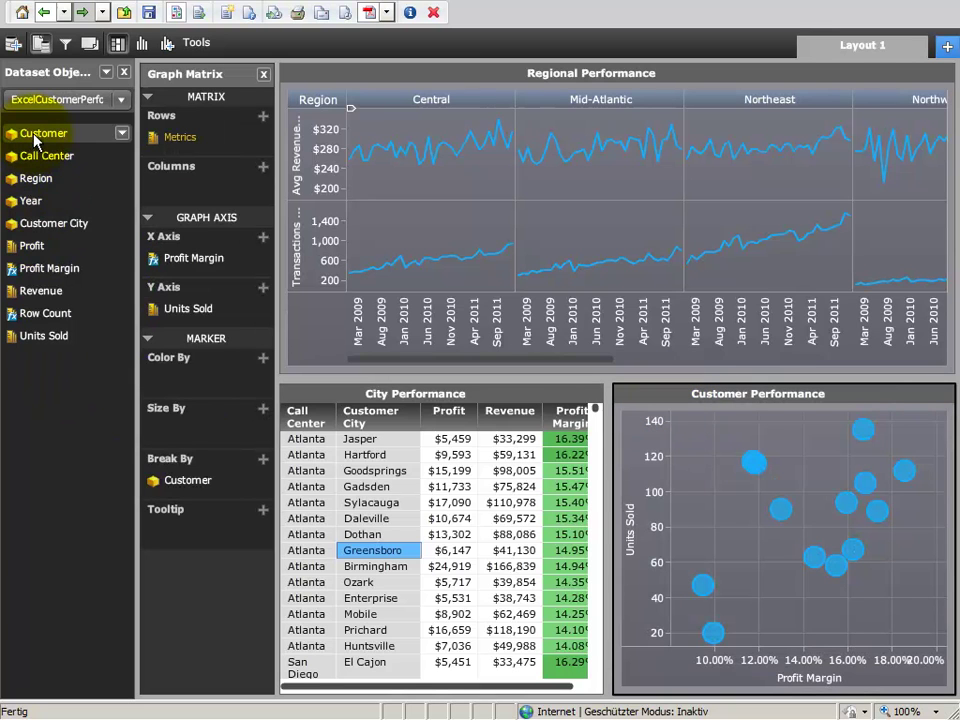
{"action": "left_click_drag", "start_coordinate": [35, 140], "coordinate": [178, 381]}
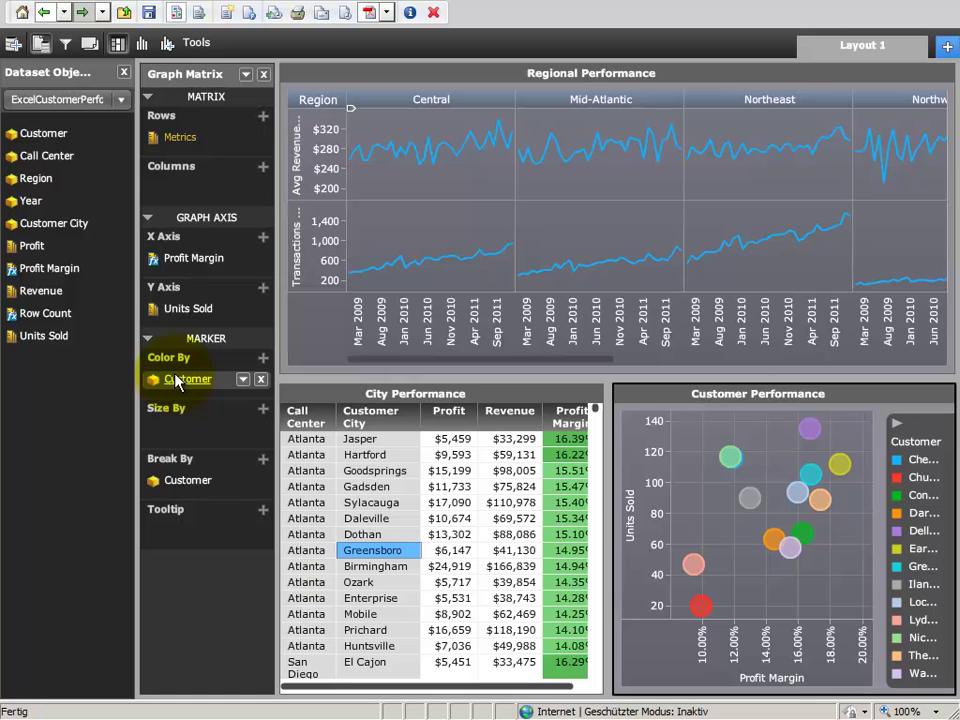
{"action": "left_click_drag", "start_coordinate": [38, 245], "coordinate": [181, 432]}
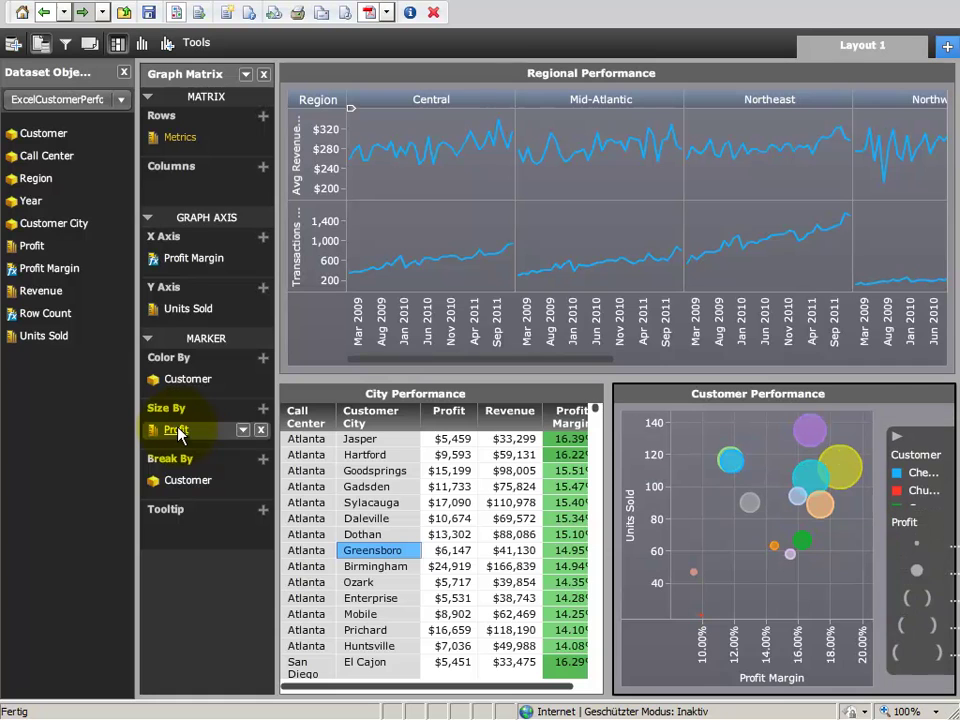
{"action": "left_click", "coordinate": [896, 437]}
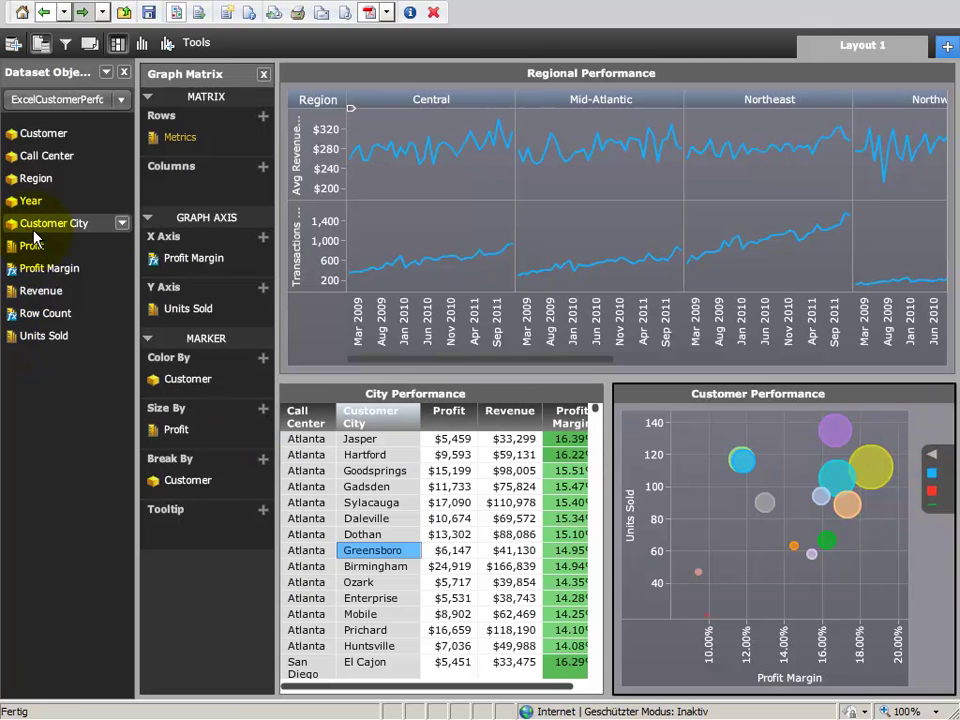
- Add Call Center, Region and Customer City to the bubble graph's Break By
{"action": "left_click", "coordinate": [46, 156]}
{"action": "left_click", "coordinate": [40, 178], "text": "ctrl"}
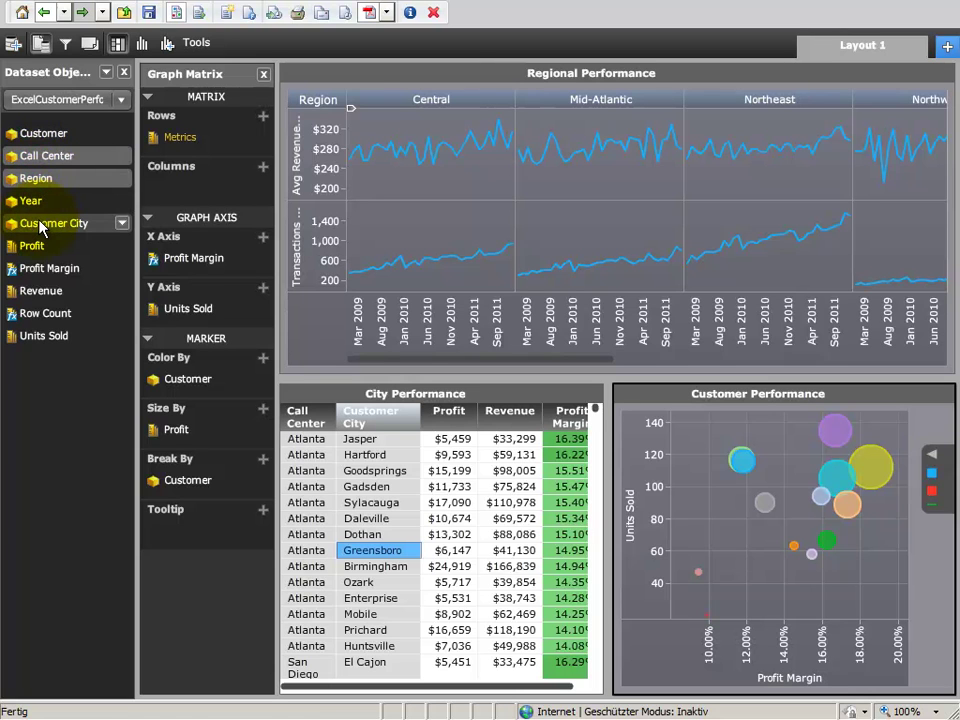
{"action": "left_click", "coordinate": [40, 226], "text": "ctrl"}
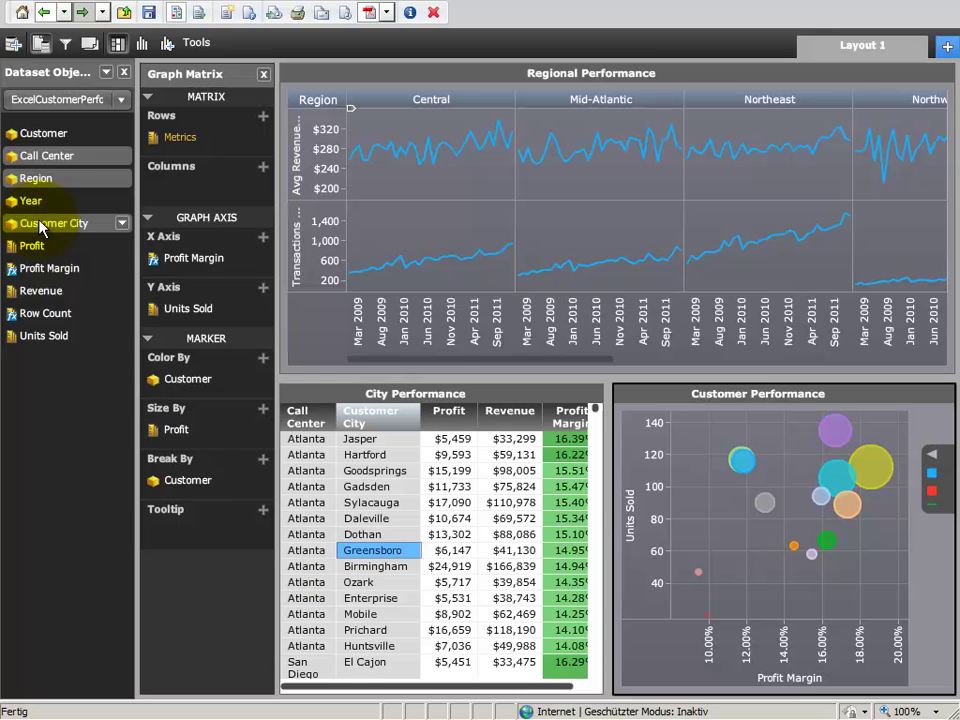
{"action": "left_click_drag", "start_coordinate": [42, 224], "coordinate": [189, 501]}
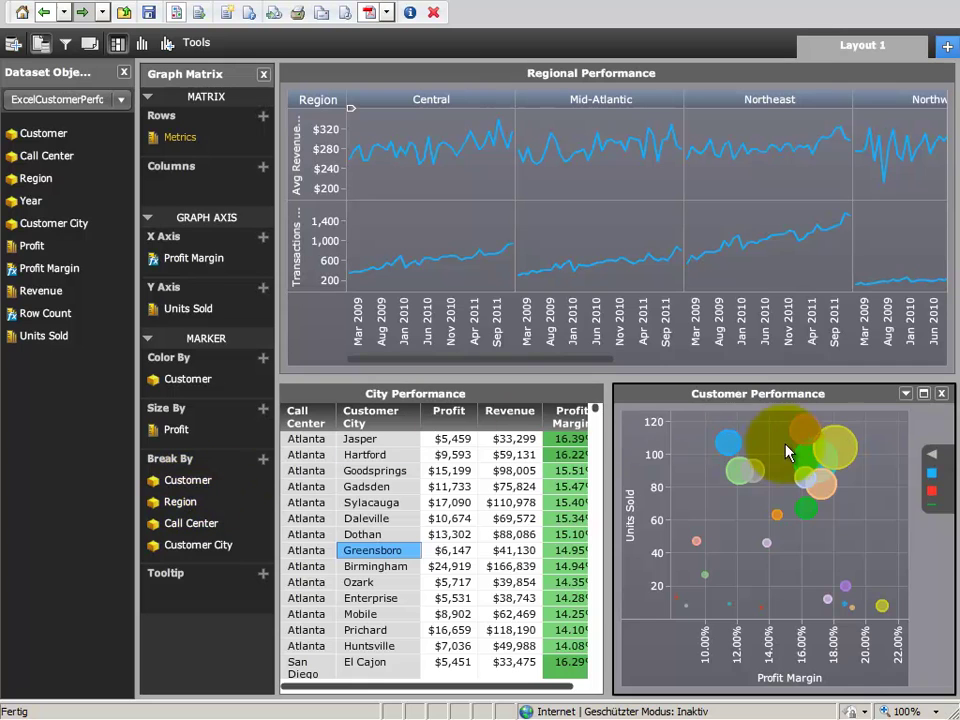
{"action": "mouse_move", "coordinate": [813, 470]}
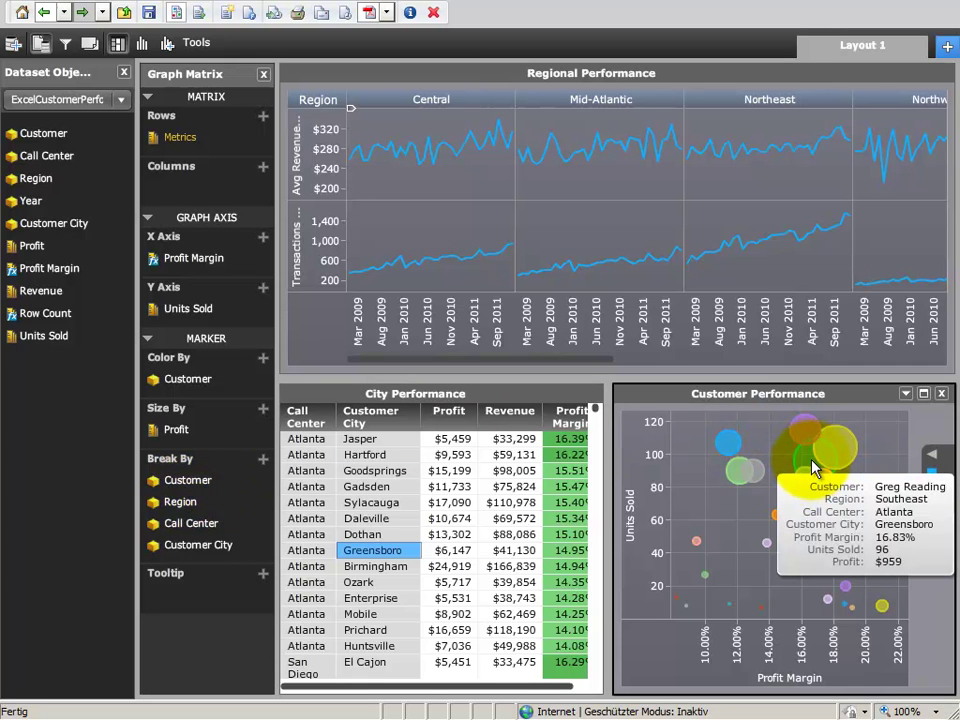
{"action": "mouse_move", "coordinate": [808, 437]}
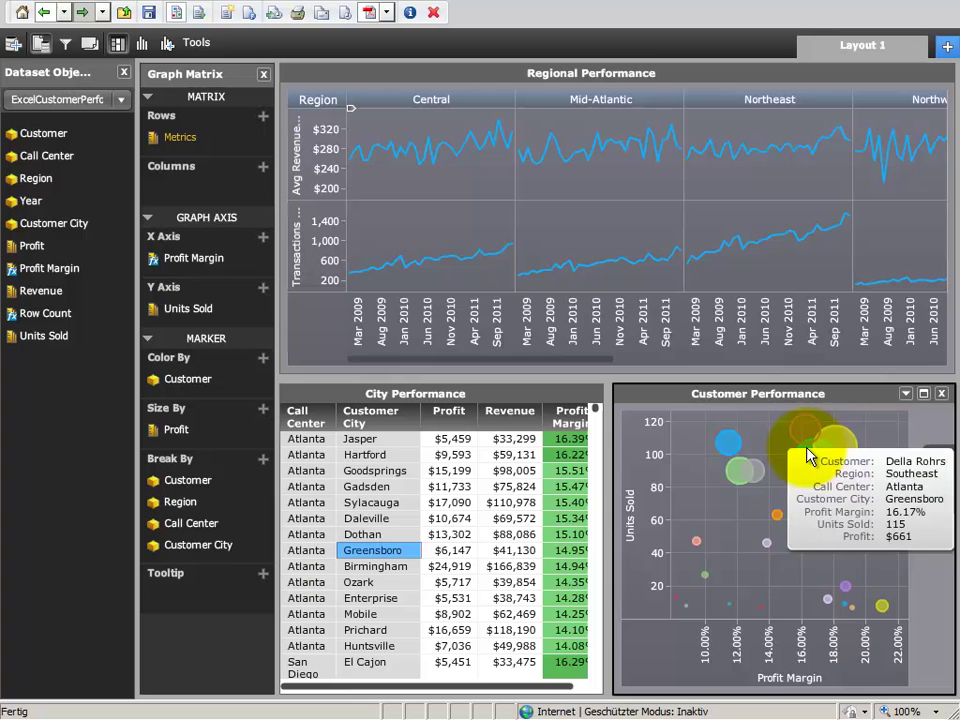
{"action": "mouse_move", "coordinate": [853, 444]}
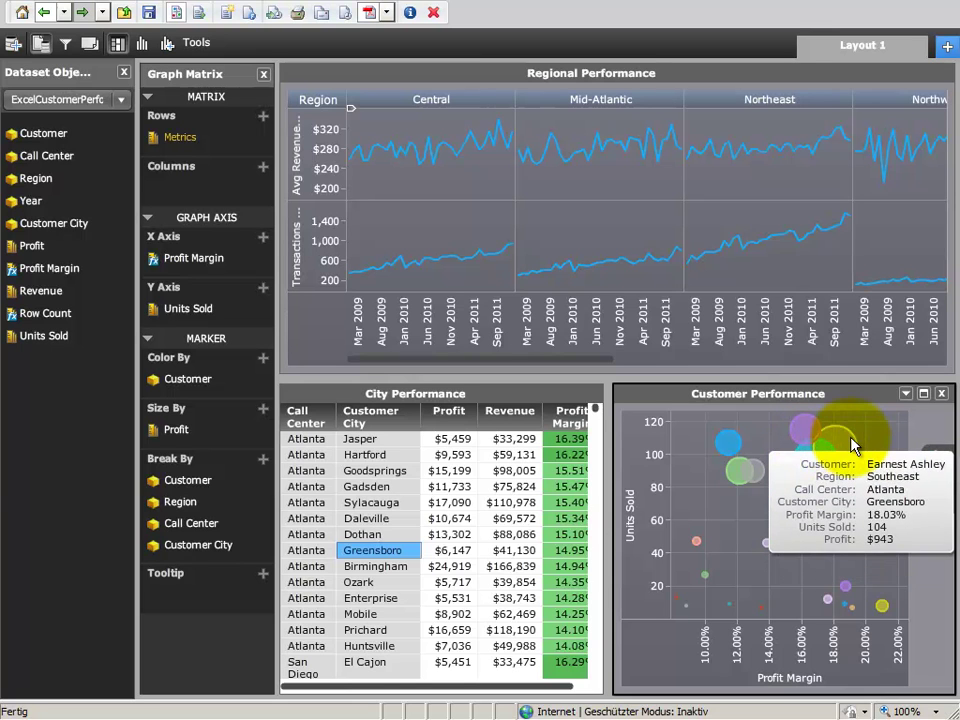
- Select the City Performance grid for editing and pick a city cell to filter the bubble graph
{"action": "left_click", "coordinate": [354, 456]}
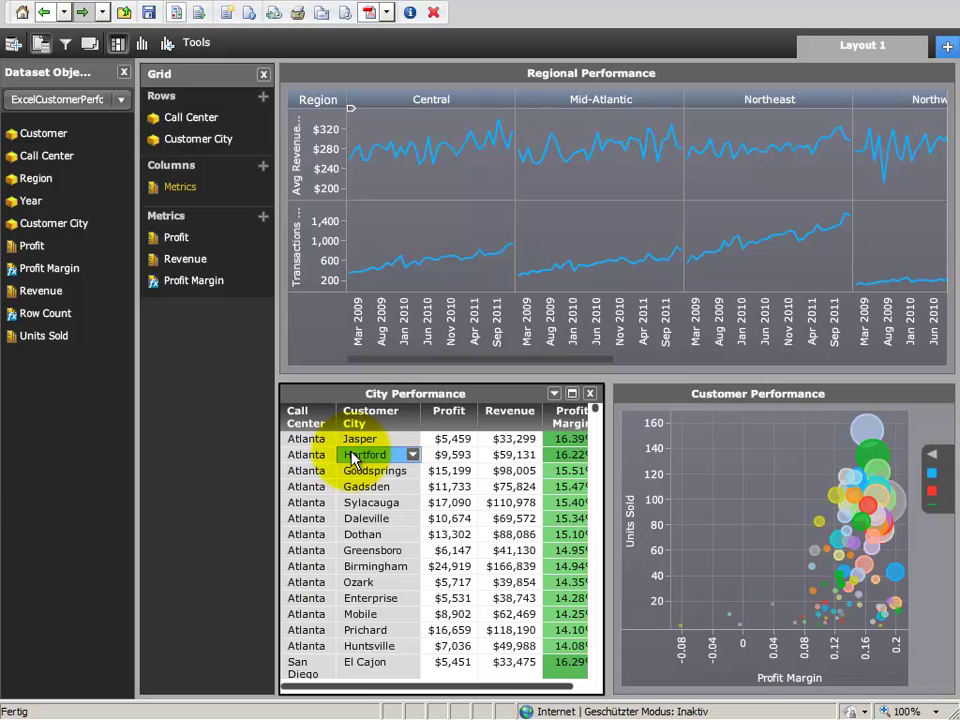
{"action": "left_click", "coordinate": [357, 519]}
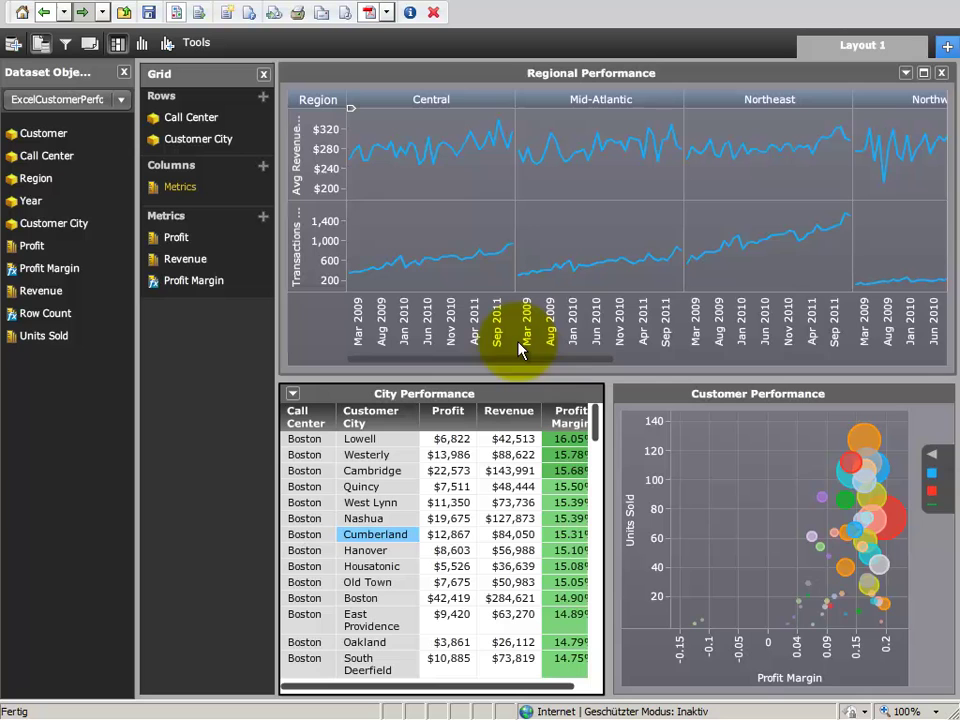
- Close the grid editor, show the Filters panel, and review the Profit filter's options
{"action": "left_click", "coordinate": [264, 76]}
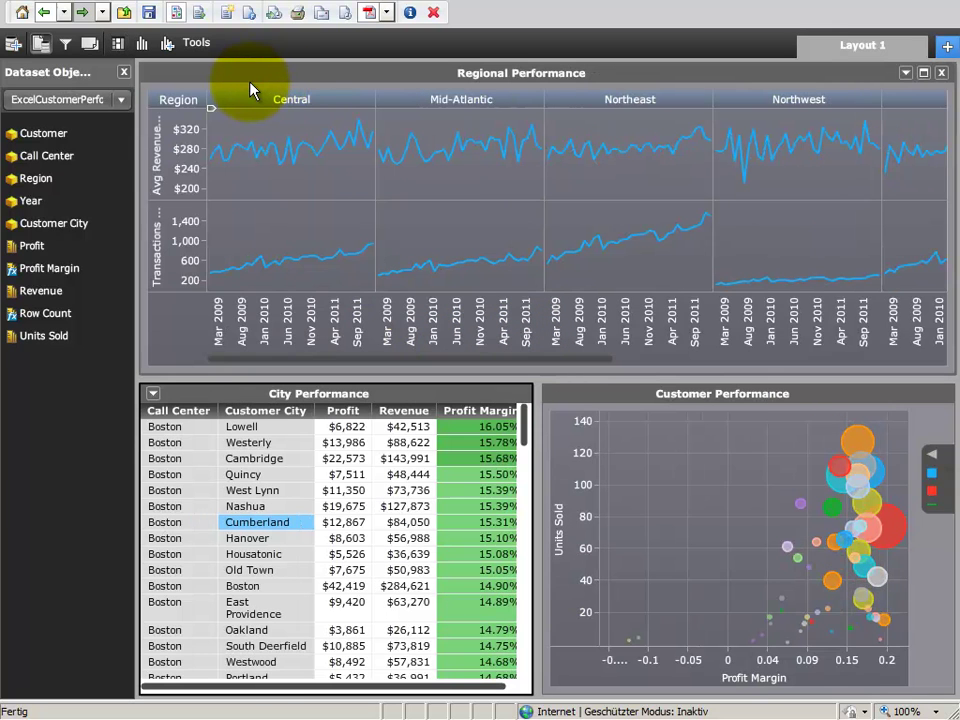
{"action": "left_click", "coordinate": [66, 47]}
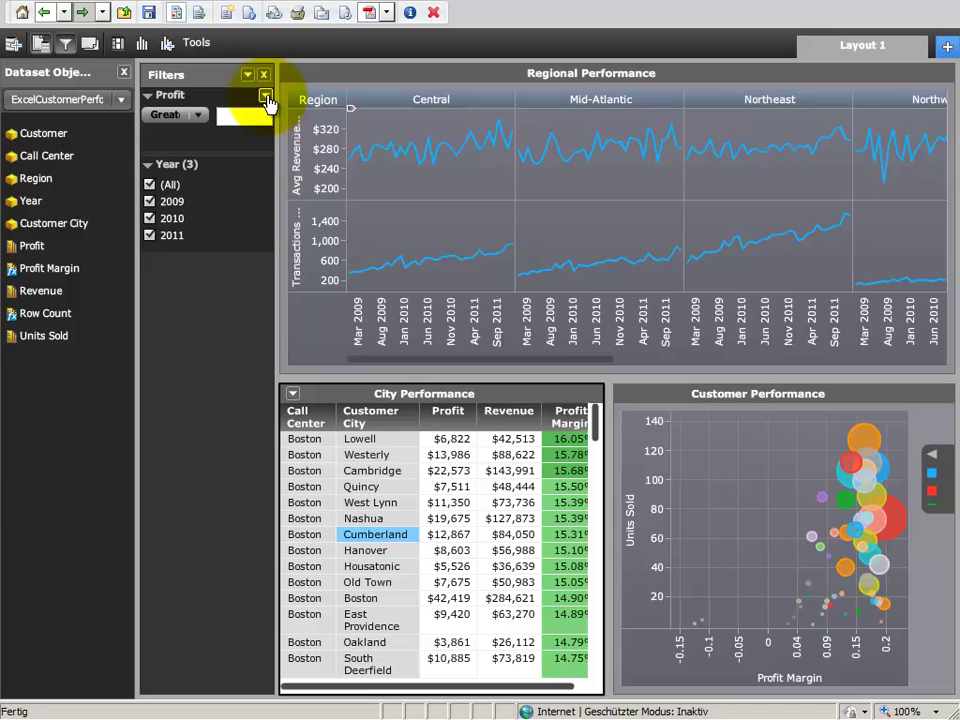
{"action": "left_click", "coordinate": [265, 95]}
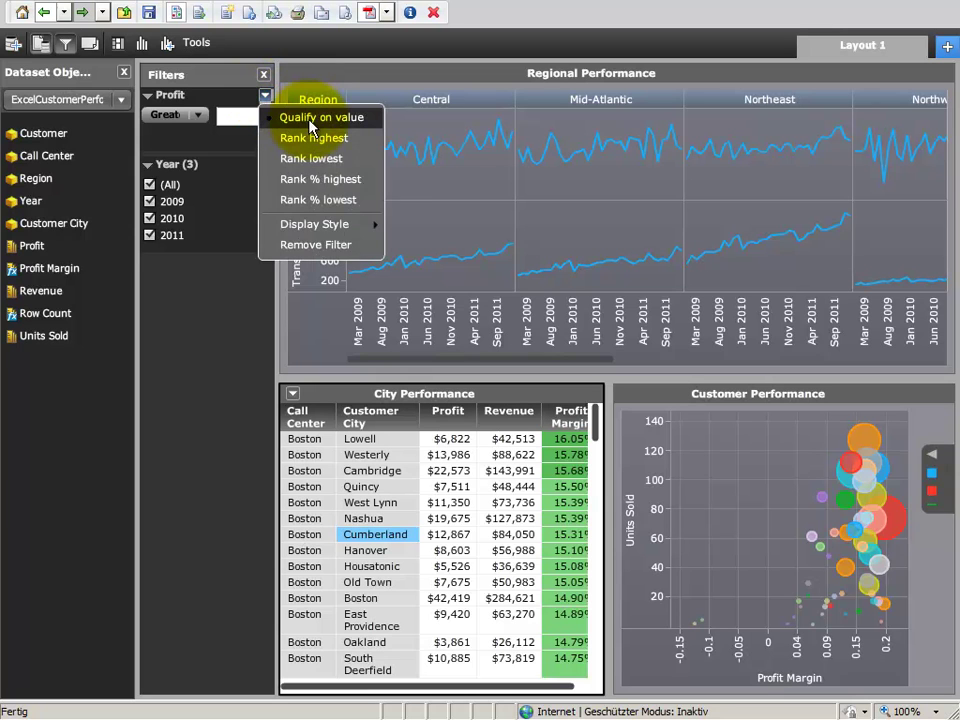
{"action": "mouse_move", "coordinate": [316, 226]}
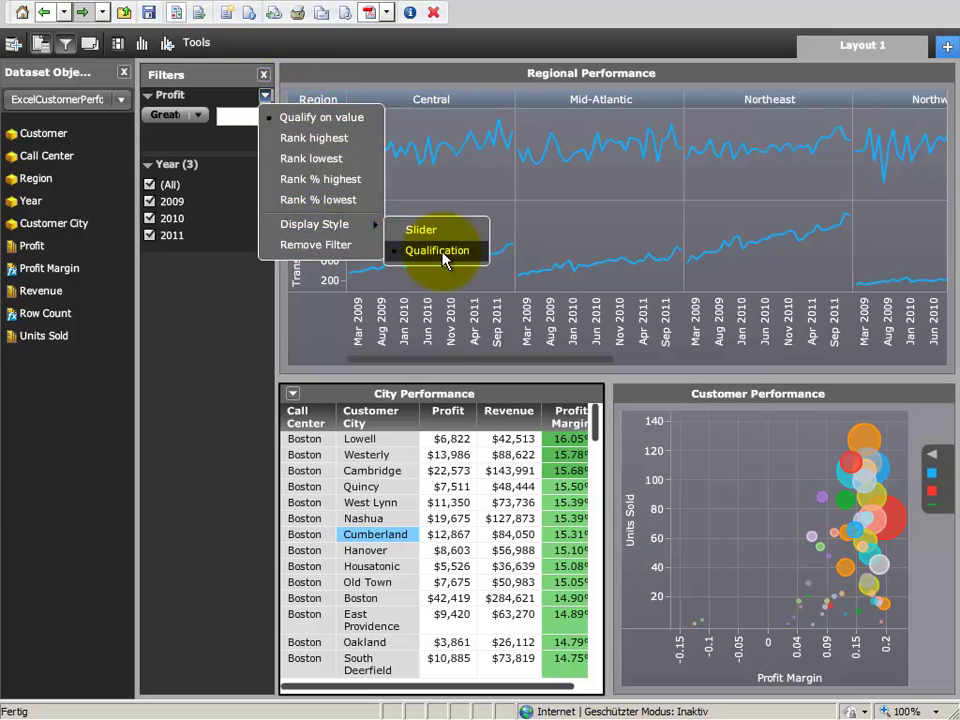
{"action": "left_click", "coordinate": [204, 314]}
- Review the Year filter's options, with 2009, 2010 and 2011 checked
{"action": "left_click", "coordinate": [263, 168]}
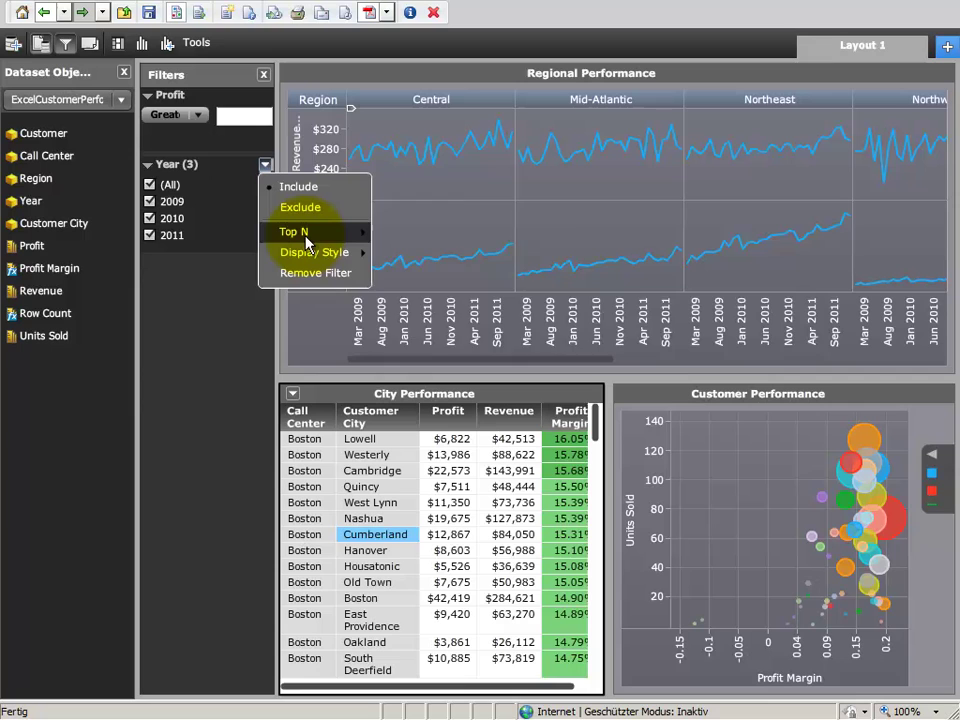
{"action": "mouse_move", "coordinate": [306, 242]}
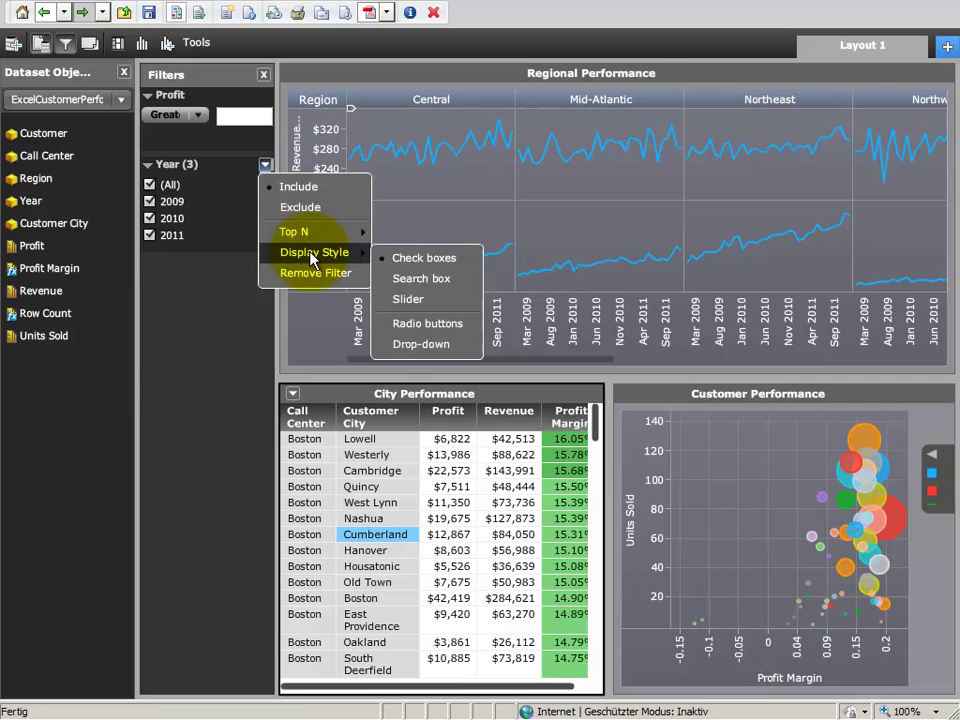
{"action": "left_click", "coordinate": [183, 305]}
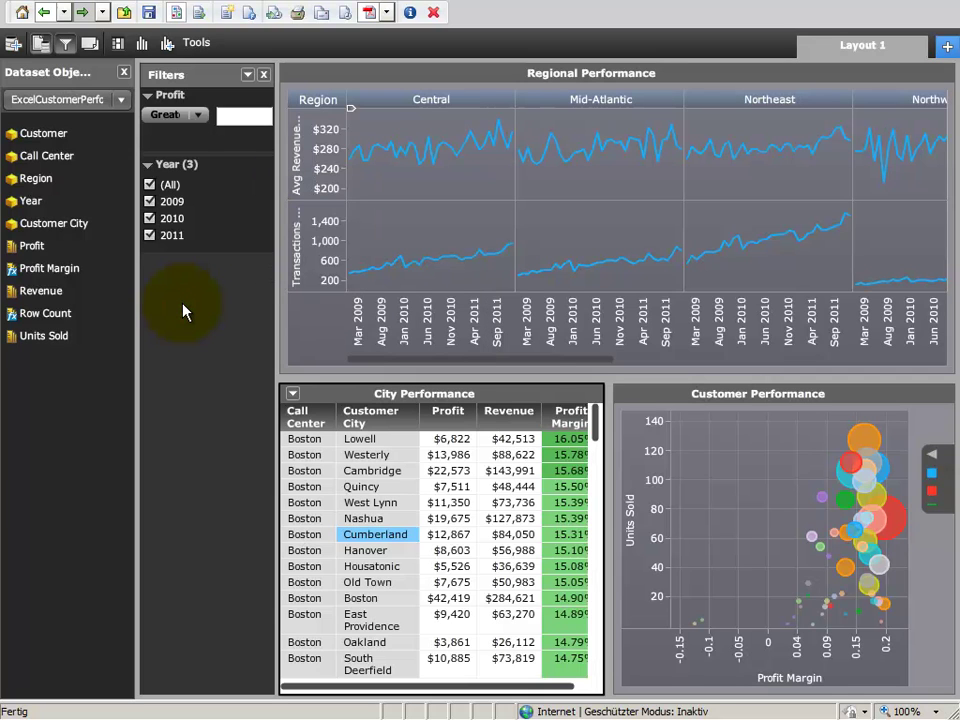
- Add a Profit Margin filter set to Rank % highest, left at Top 100%
{"action": "left_click_drag", "start_coordinate": [78, 268], "coordinate": [168, 180]}
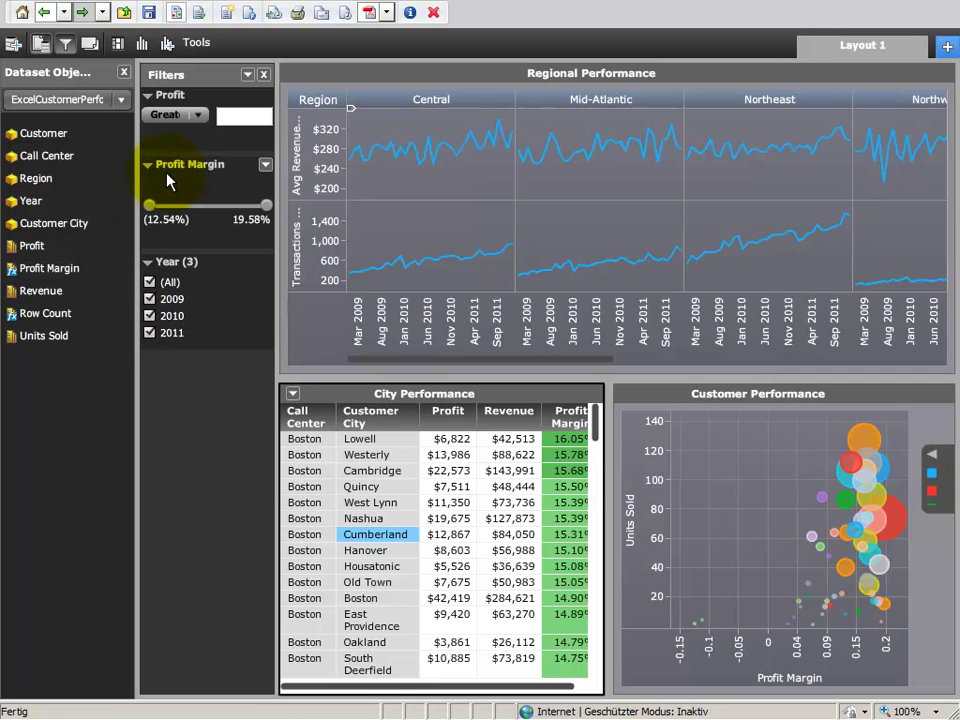
{"action": "left_click", "coordinate": [265, 165]}
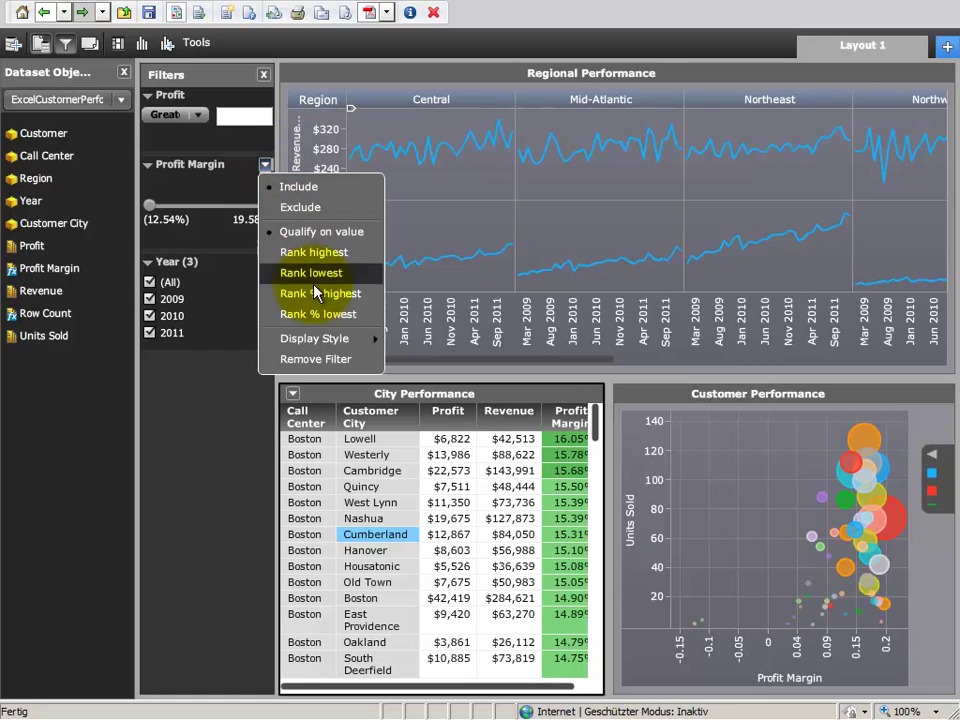
{"action": "left_click", "coordinate": [316, 295]}
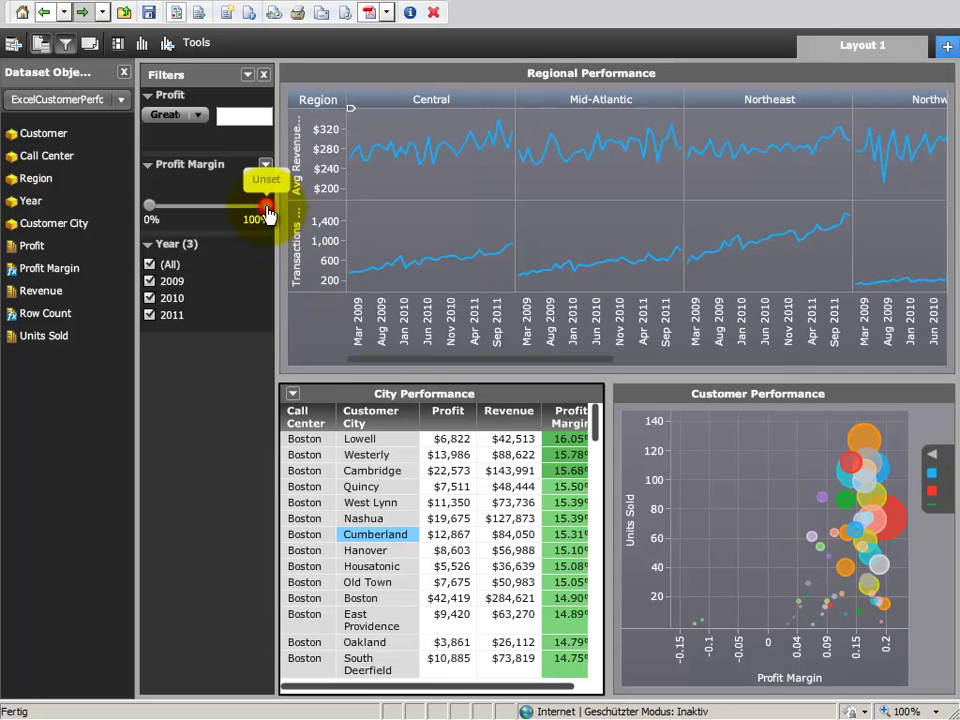
{"action": "mouse_move", "coordinate": [266, 205]}
{"action": "left_mouse_down"}
{"action": "mouse_move", "coordinate": [208, 213]}
{"action": "mouse_move", "coordinate": [265, 213]}
{"action": "left_mouse_up"}
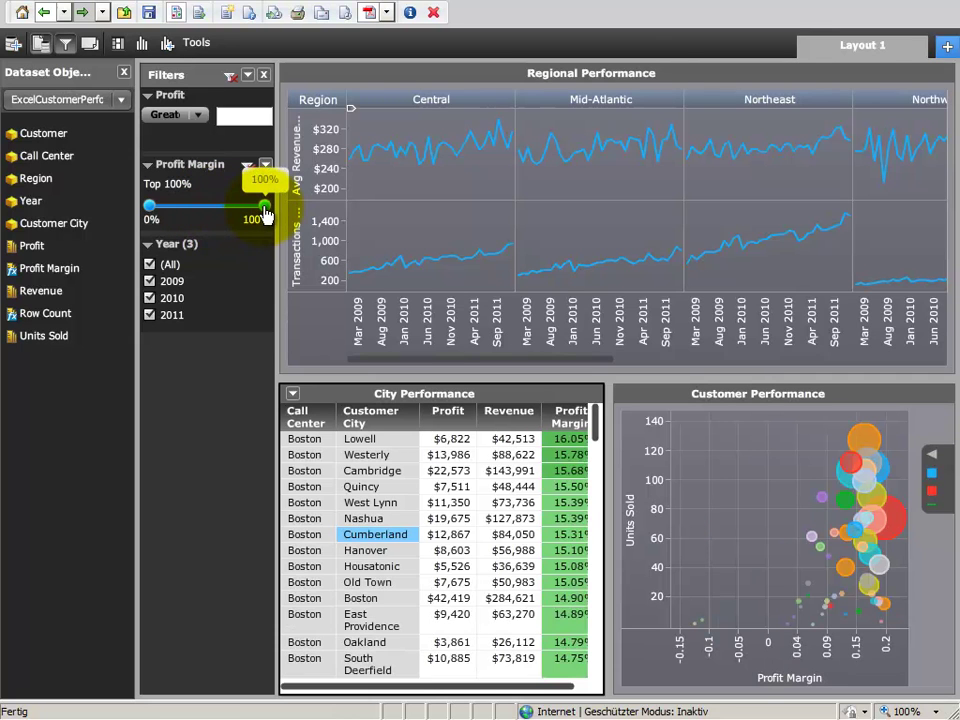
{"action": "left_click", "coordinate": [52, 186]}
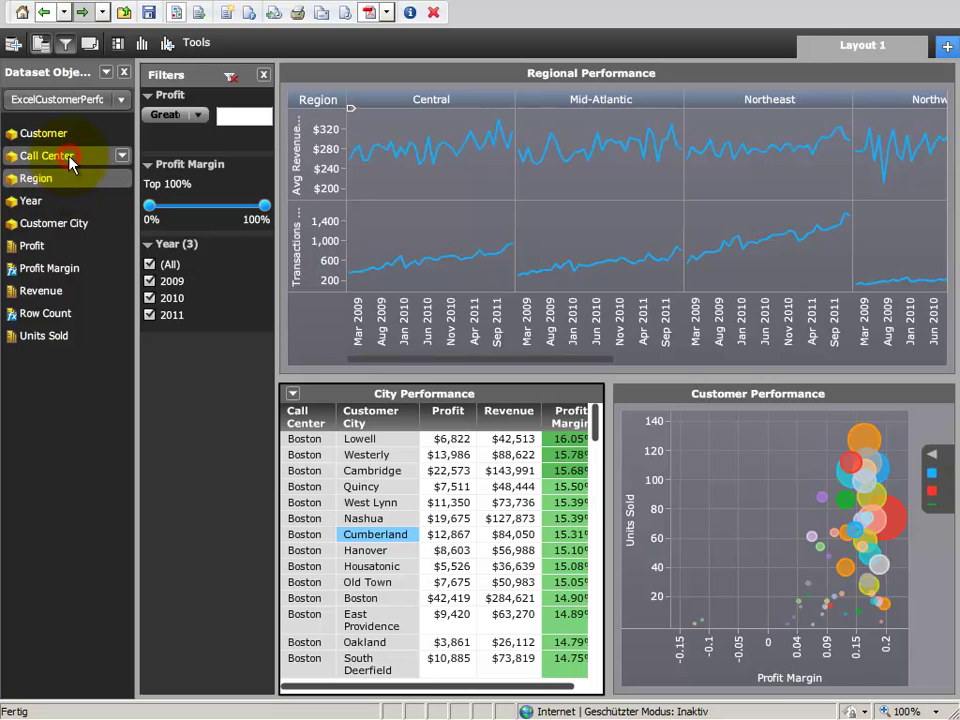
- Drag Region and Call Center into the Filters panel and close Dataset Objects
{"action": "left_click", "coordinate": [84, 160], "text": "ctrl"}
{"action": "left_click_drag", "start_coordinate": [45, 156], "coordinate": [204, 396]}
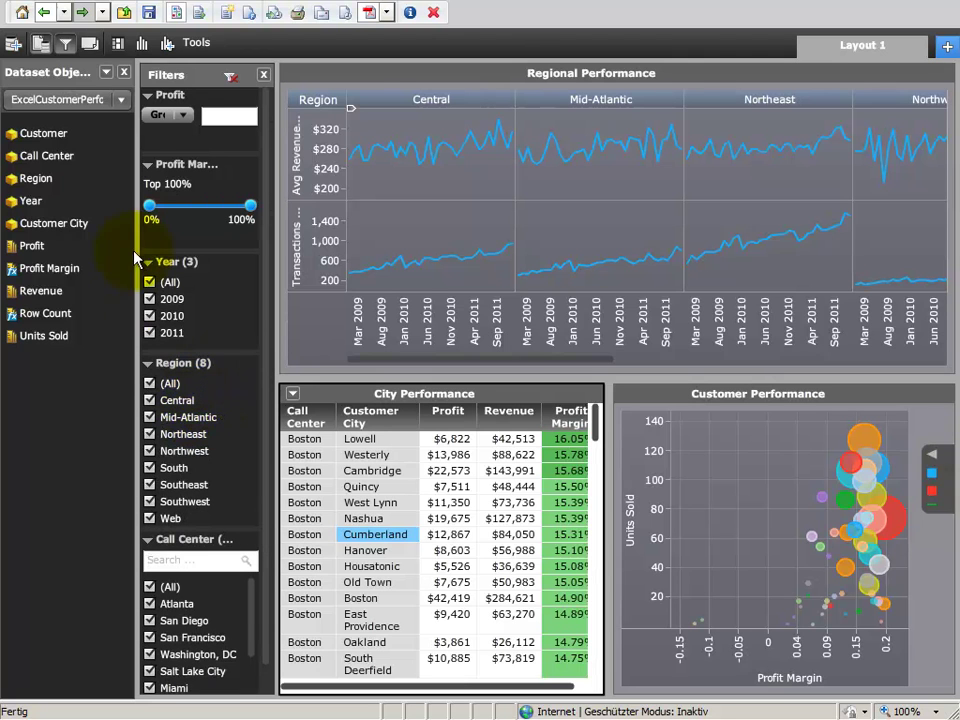
{"action": "left_click", "coordinate": [124, 72]}
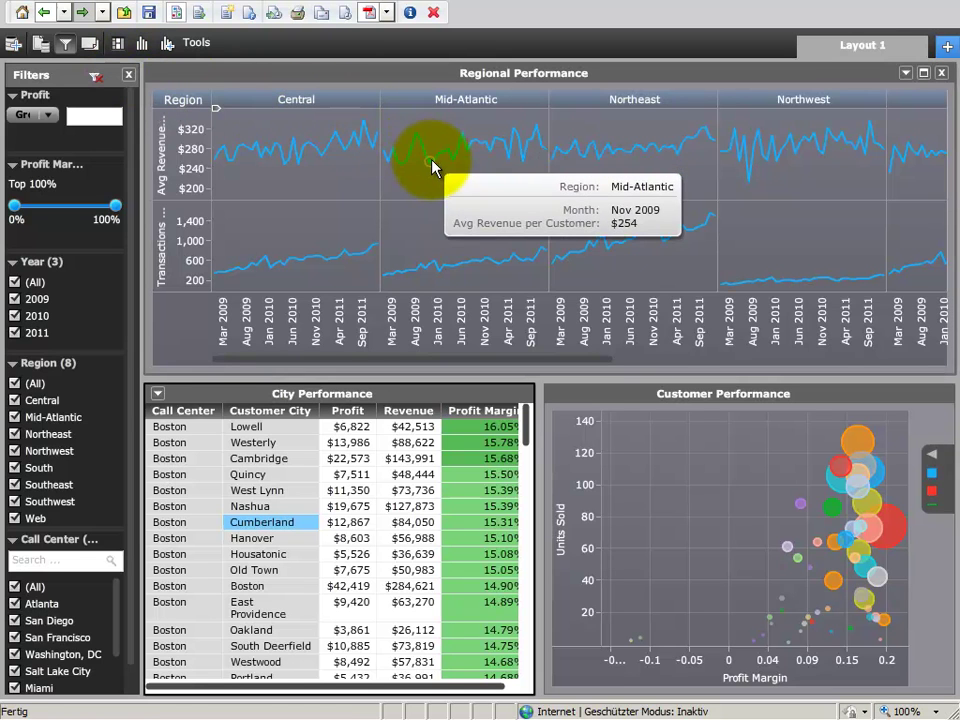
- Select Cambridge in the City Performance grid and uncheck 2011 in the Year filter
{"action": "left_click", "coordinate": [259, 460]}
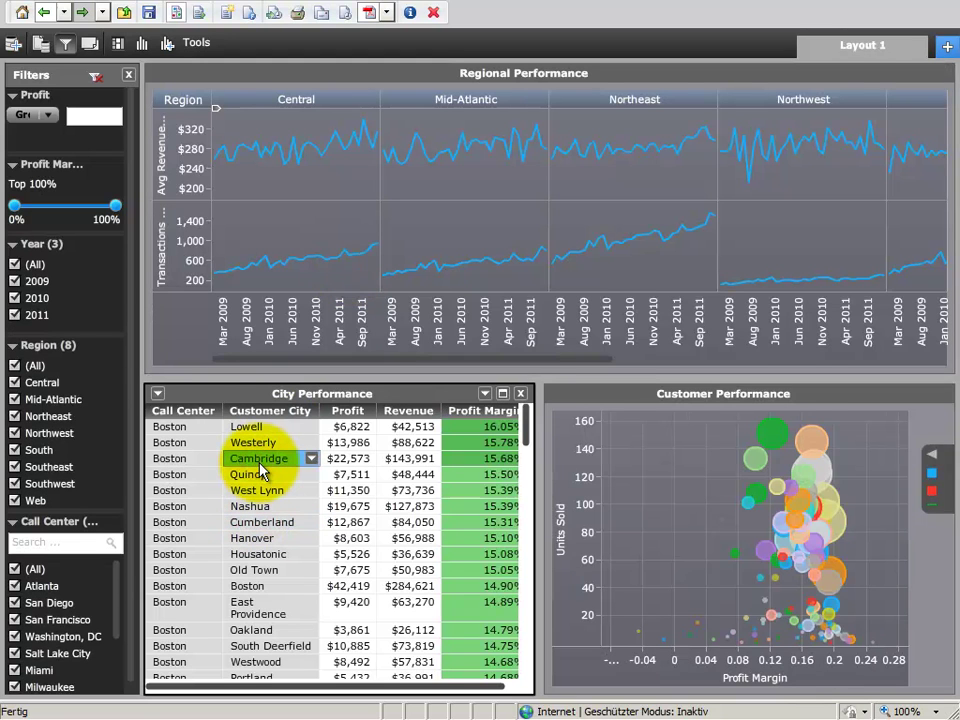
{"action": "left_click", "coordinate": [15, 315]}
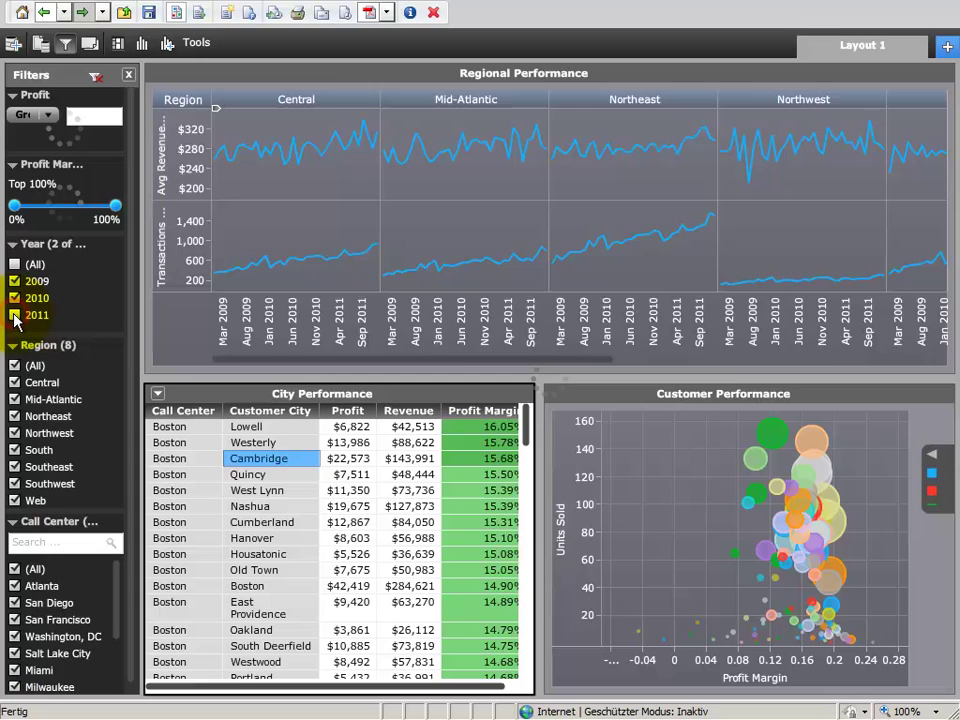
{"action": "left_click", "coordinate": [12, 300]}
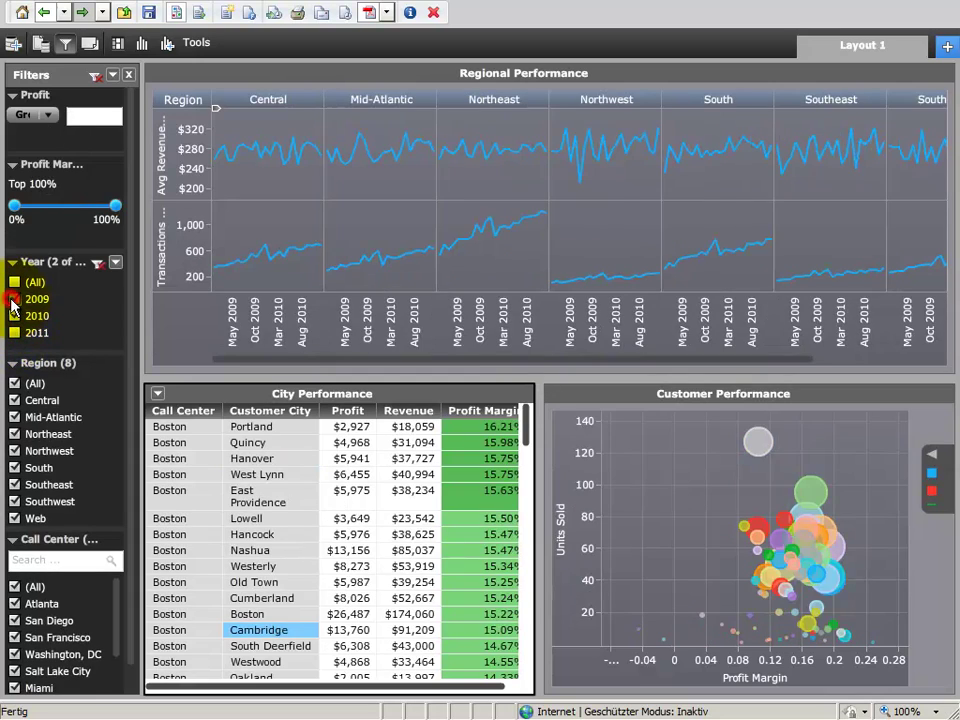